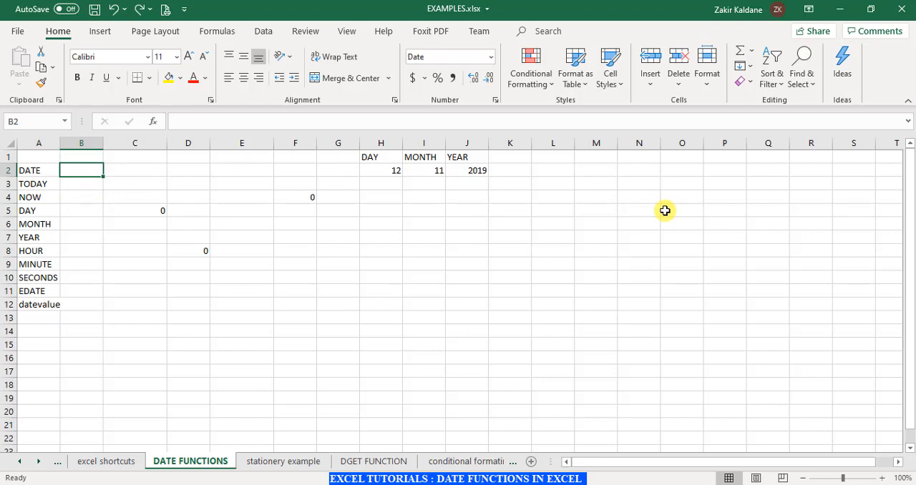
key(Left)
key(Right)
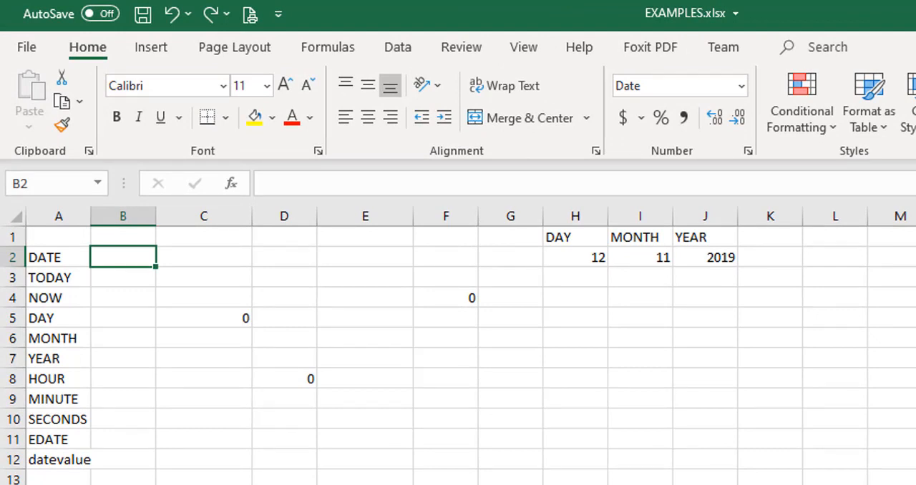
key(Right)
key(Right)
key(Right)
key(Right)
key(Right)
key(Right)
key(Right)
key(Right)
key(Right)
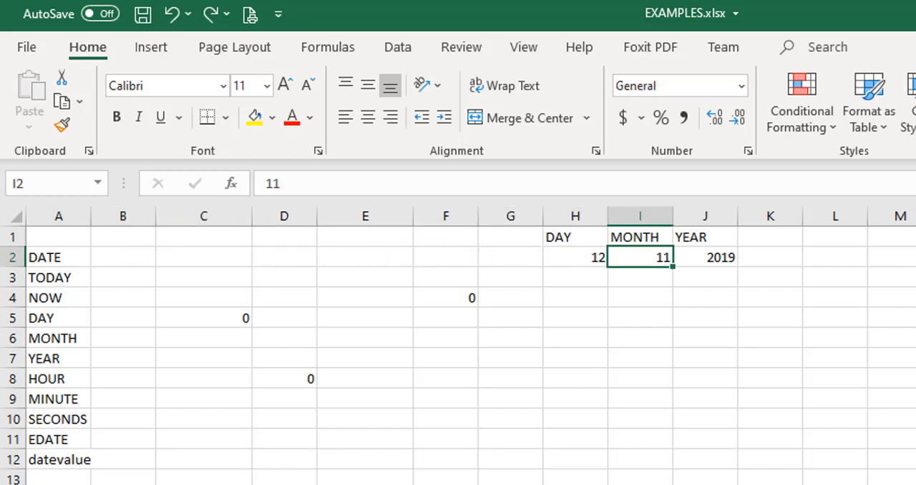
key(Left)
key(Left)
key(Left)
key(Left)
key(Left)
key(Left)
key(Left)
key(Left)
key(Left)
key(Left)
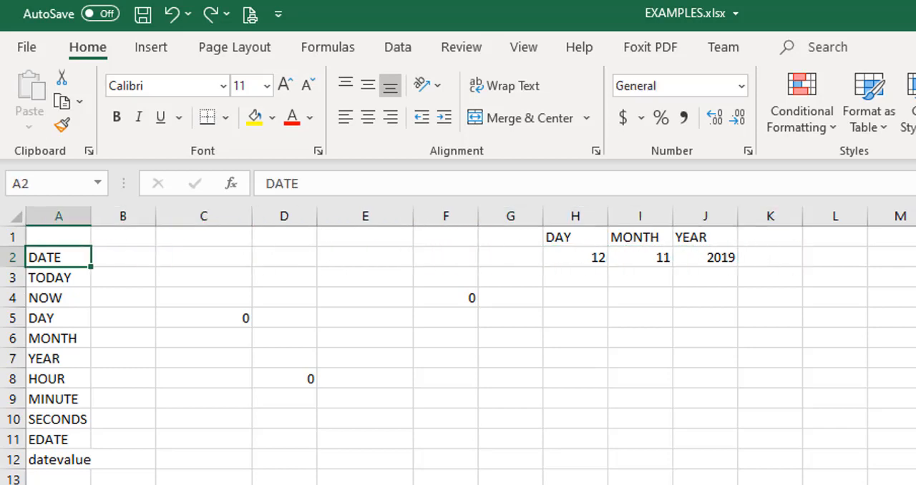
Start a DATE formula in cell B2 beside the DATE label, using J2 as the year argument.
key(Right)
text(=DA)
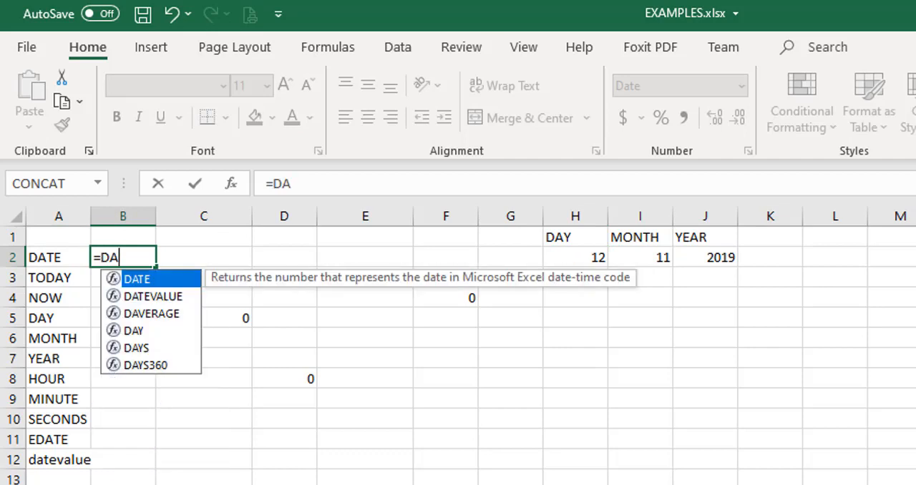
text(TE()
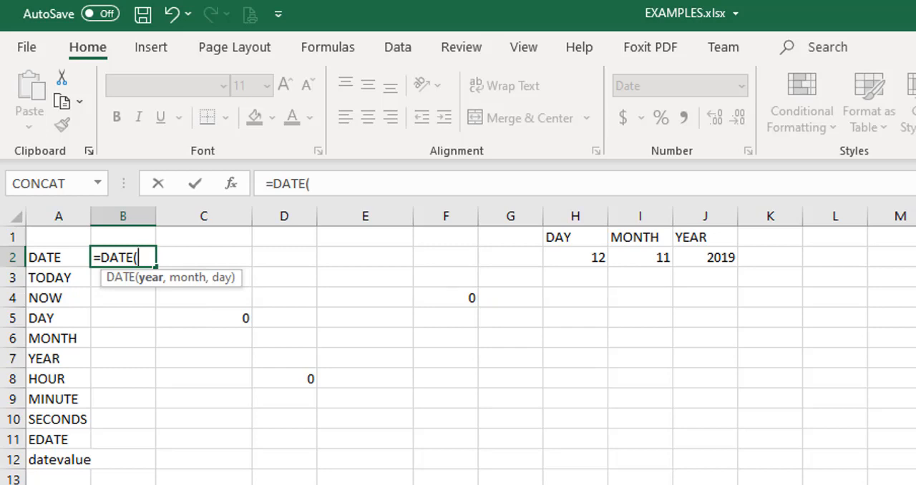
key(Right)
key(Right)
key(Right)
key(Right)
key(Right)
key(Right)
key(Right)
key(Right)
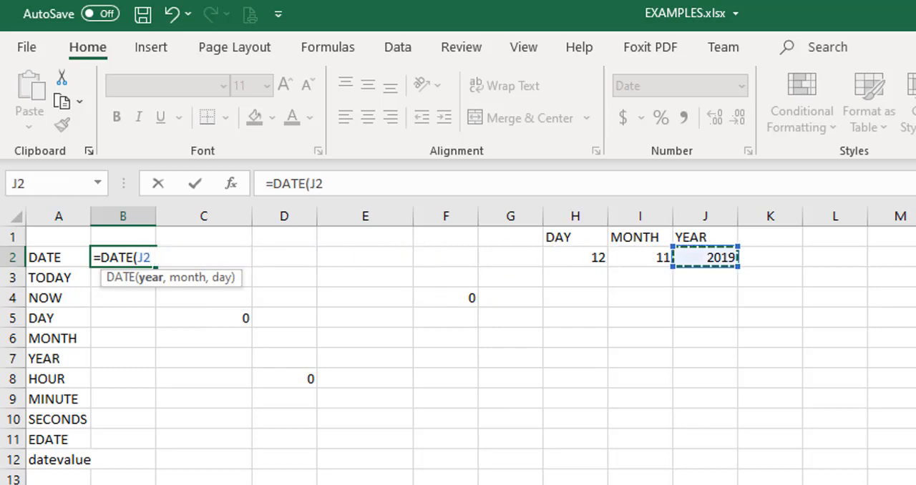
key(Left)
key(Left)
key(Left)
key(Right)
key(Right)
key(Right)
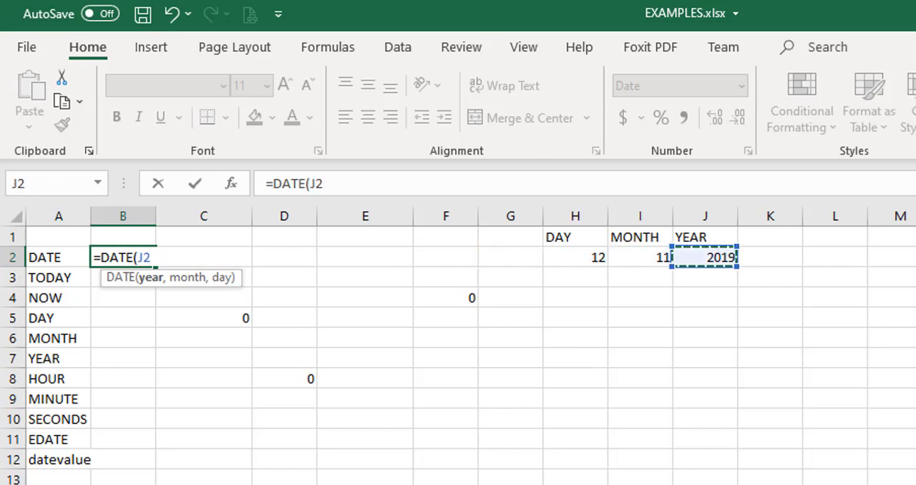
key(Left)
key(Left)
key(Right)
key(Right)
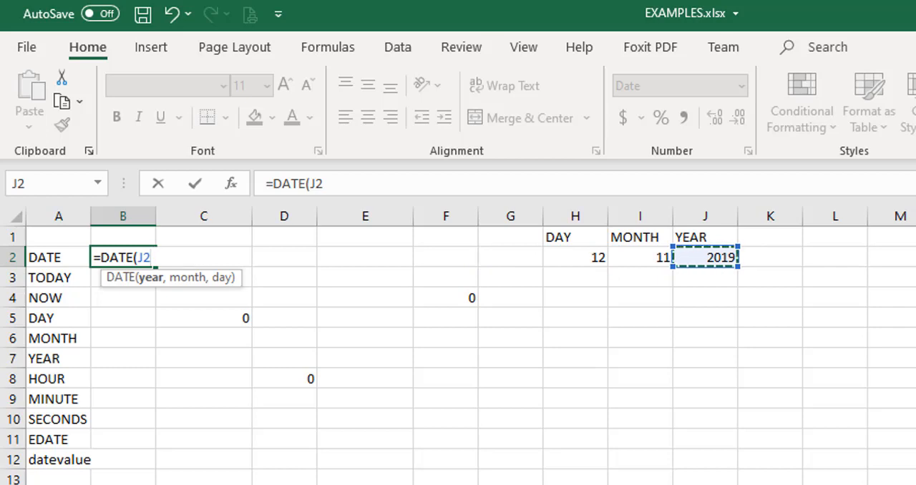
text(,)
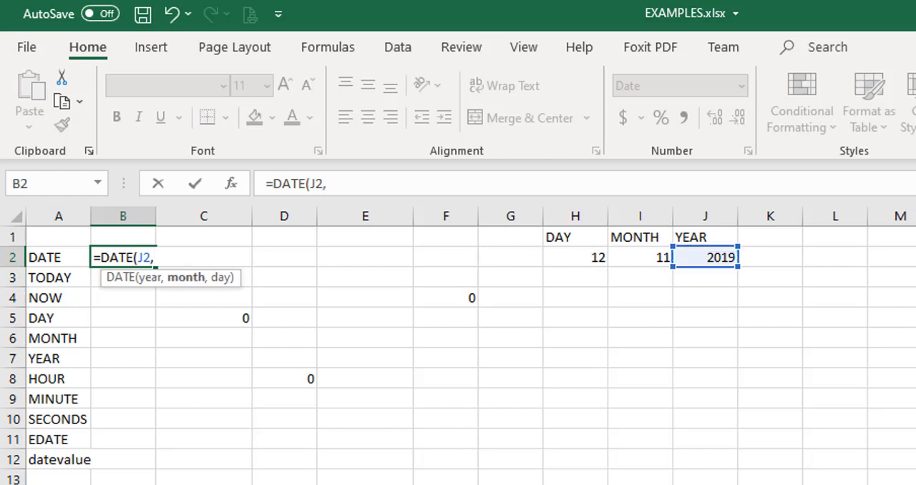
Complete the DATE formula in B2 with I2 as the month and H2 as the day: =DATE(J2,I2,H2).
click(642, 261)
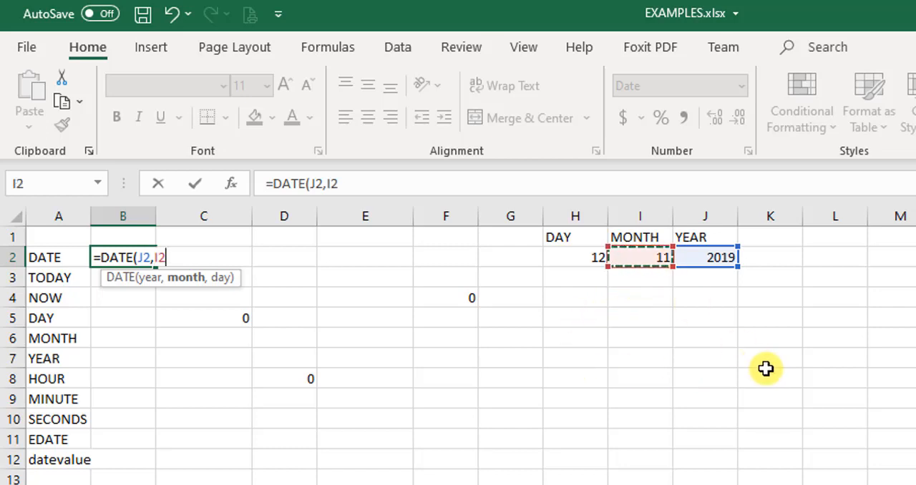
text(,)
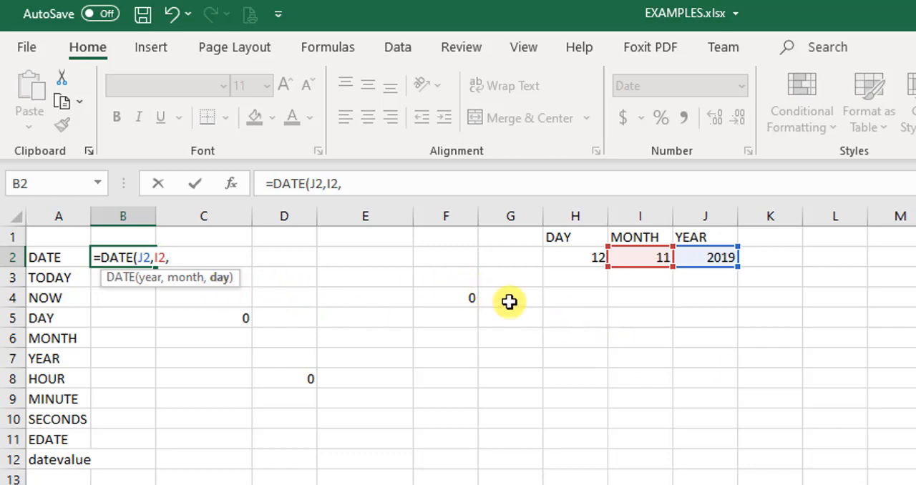
click(579, 258)
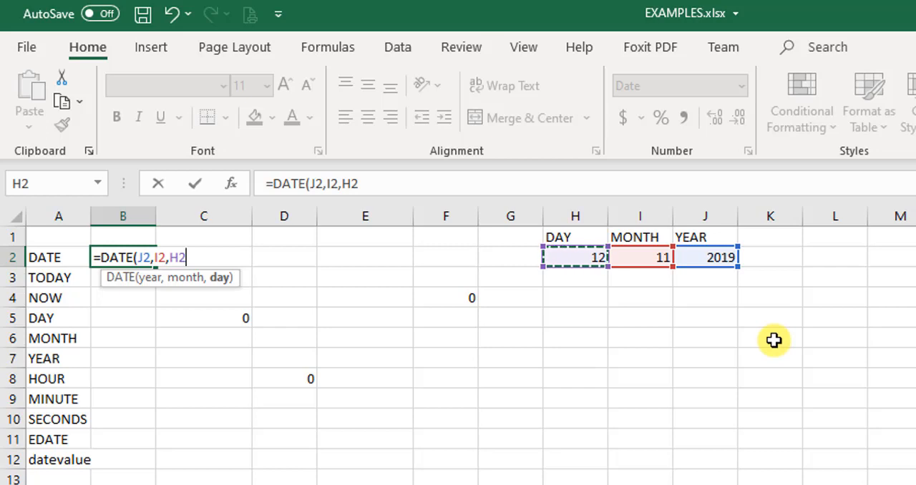
text())
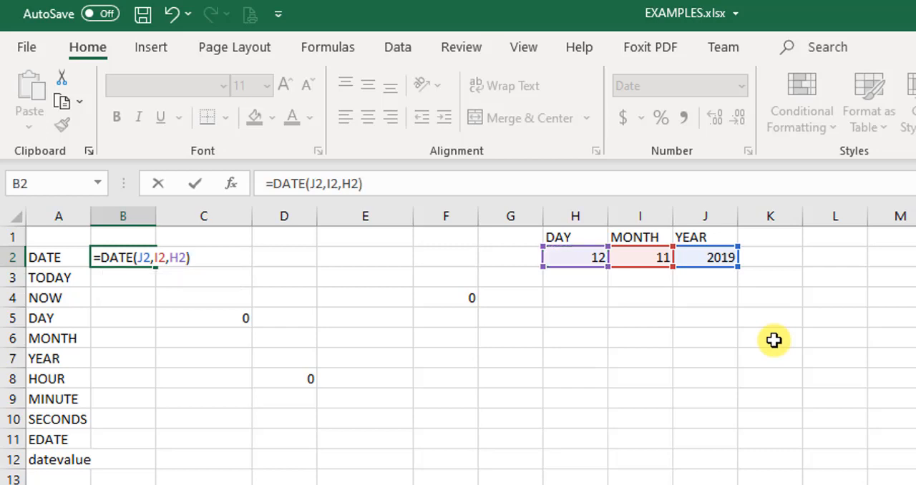
key(Return)
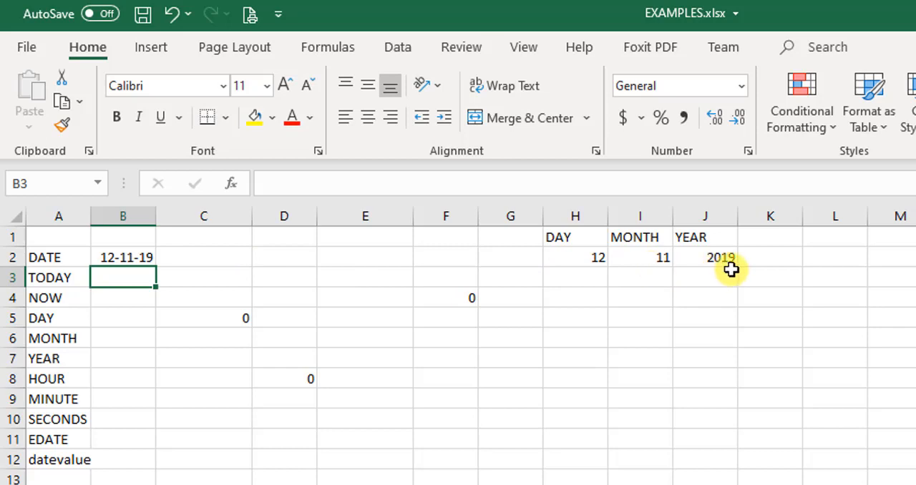
click(129, 257)
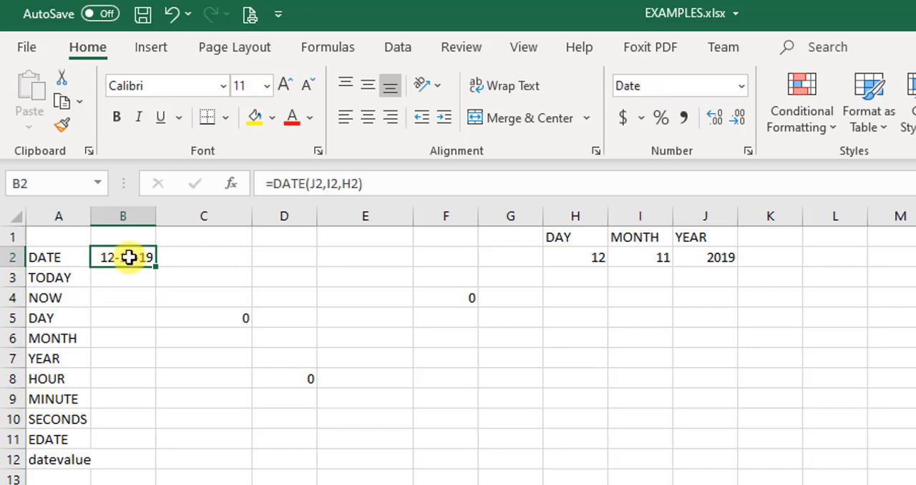
click(127, 277)
click(134, 258)
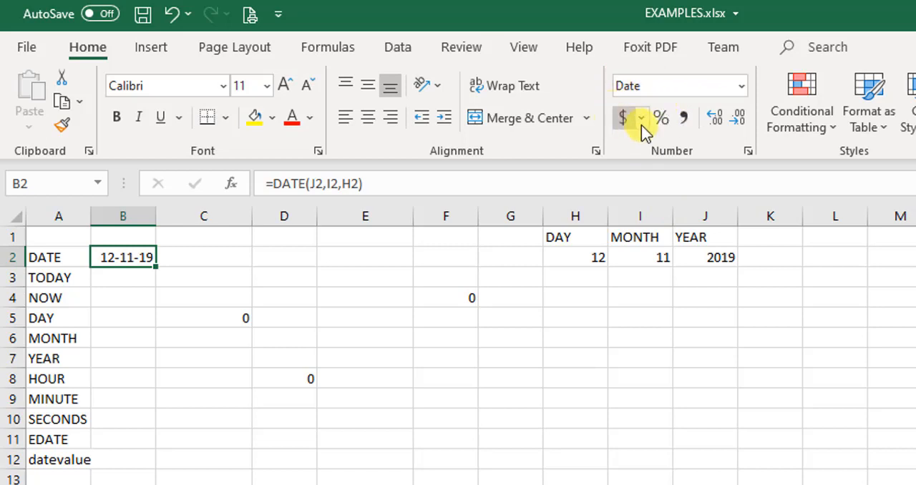
click(203, 429)
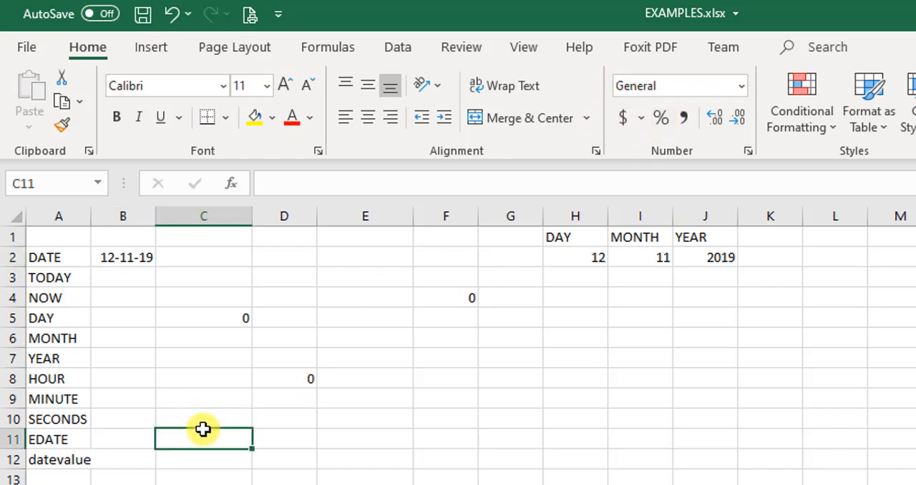
Enter the formula =TODAY() in cell B3 beside the TODAY label.
click(134, 278)
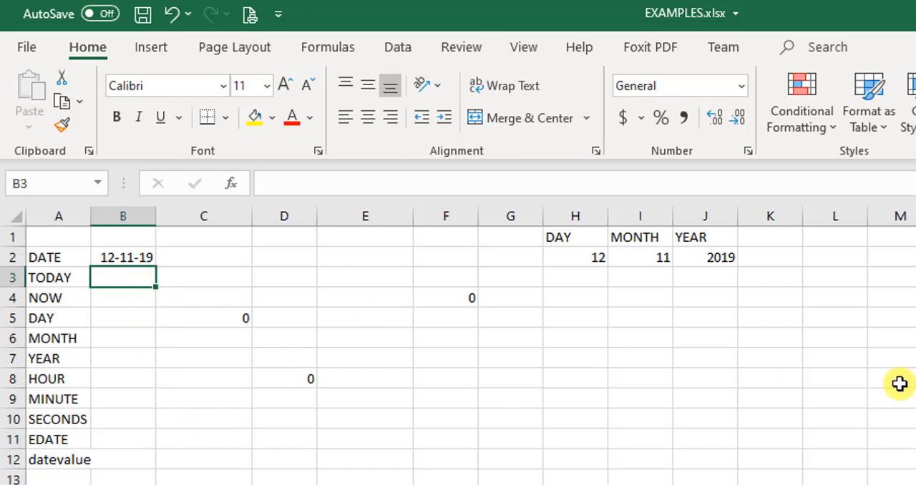
text(=)
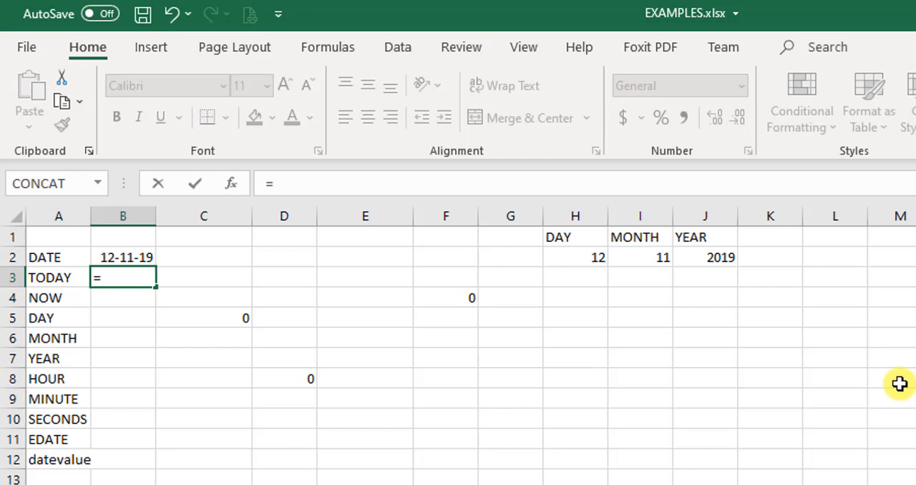
text(TODA)
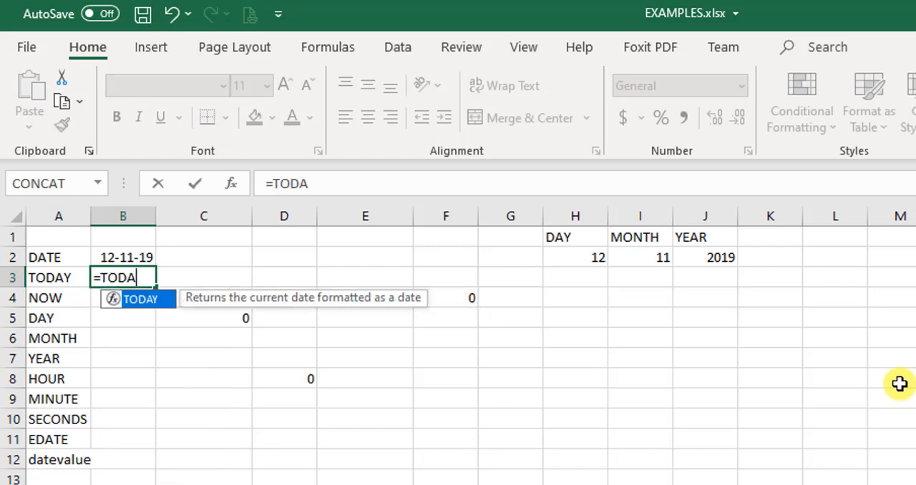
text(Y())
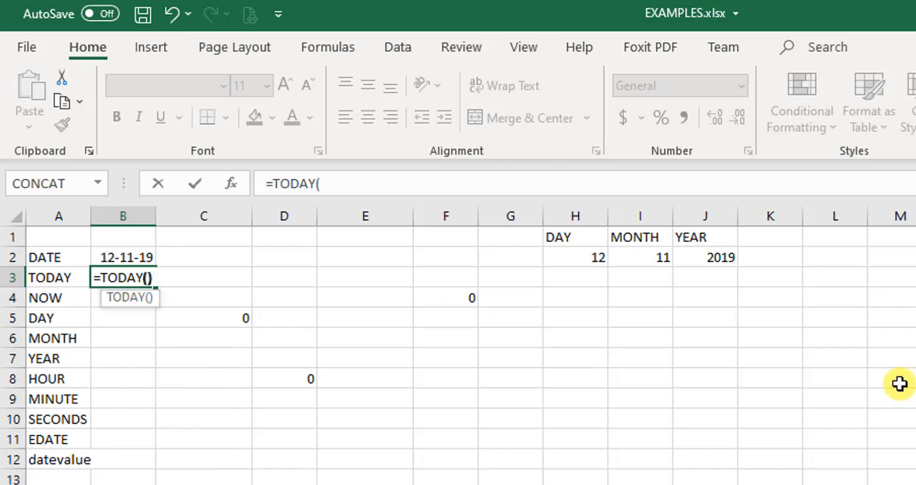
key(Return)
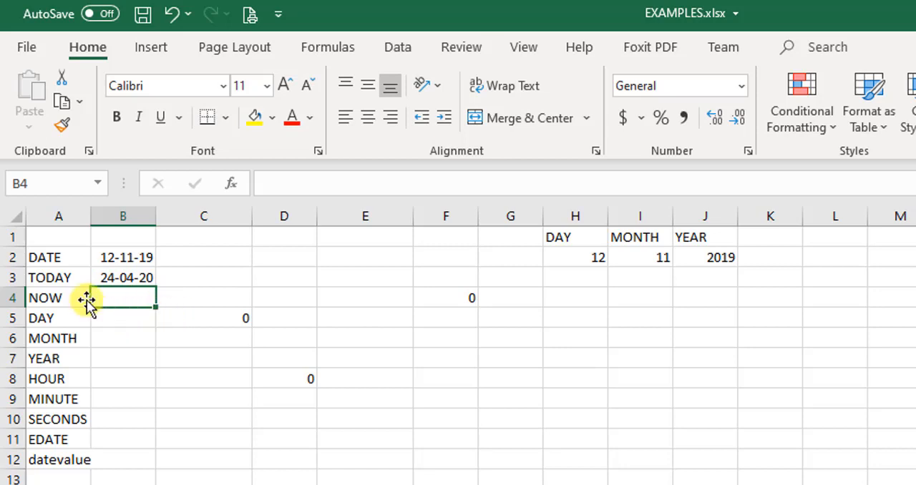
Enter the formula =NOW() in cell B4 beside the NOW label.
click(59, 302)
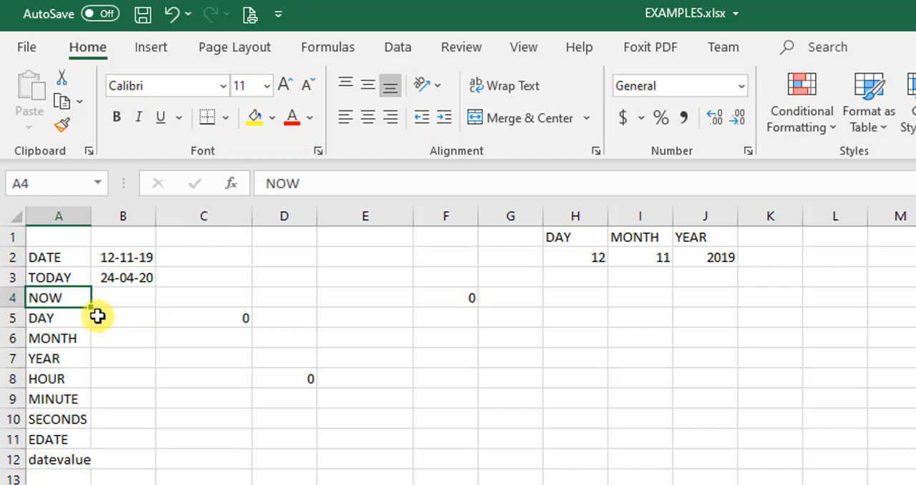
click(126, 302)
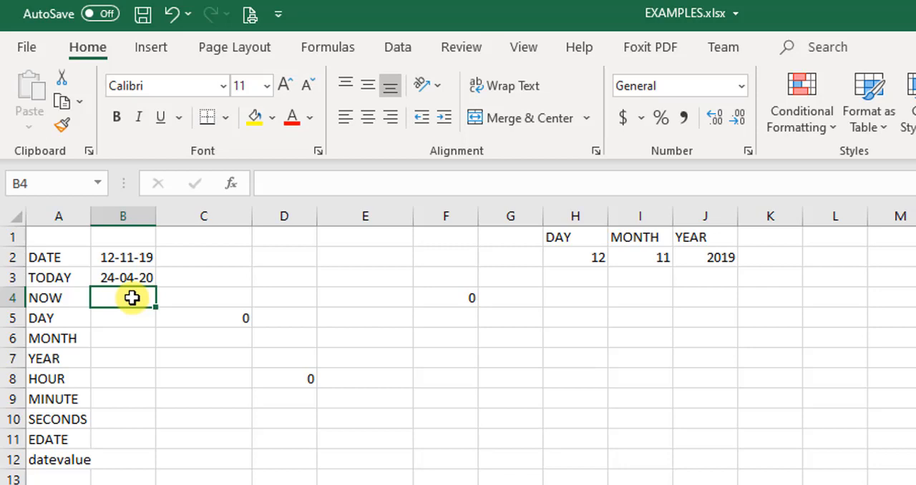
text(=)
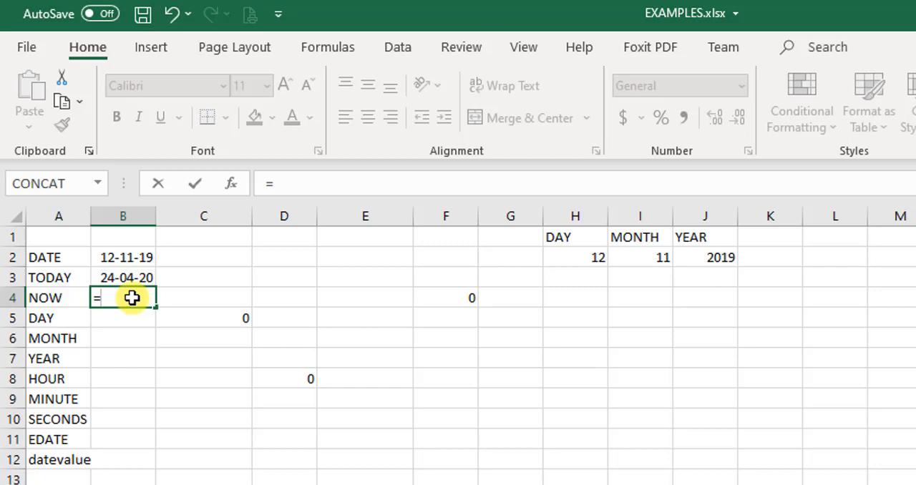
text(NOW)
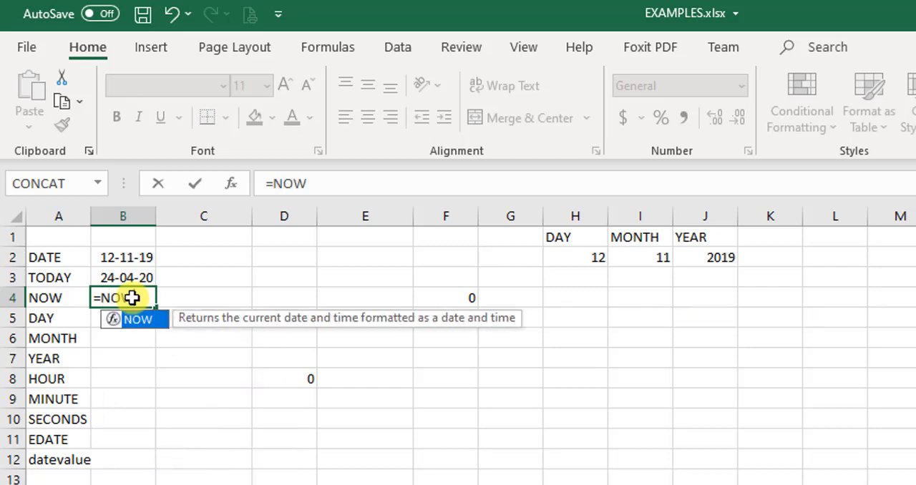
text(())
key(Return)
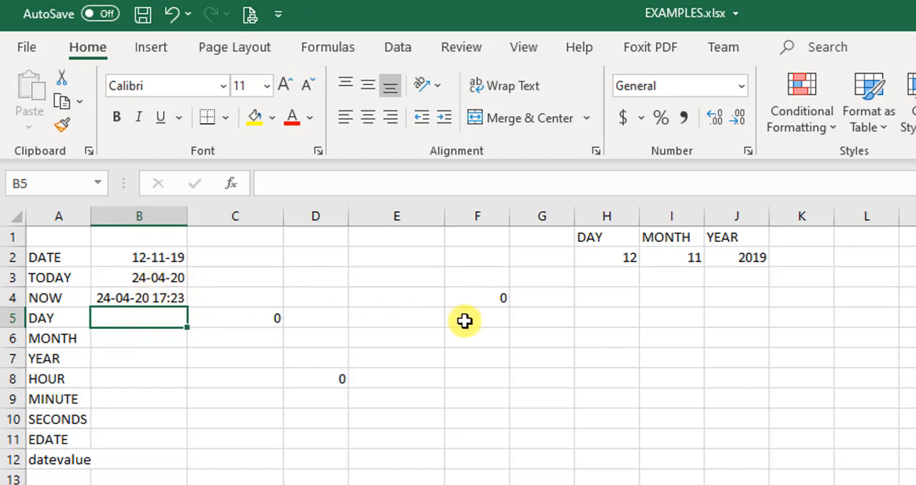
Enter the formula =DAY(B2) in cell B5 to extract the day from the date in B2.
text(=DAY)
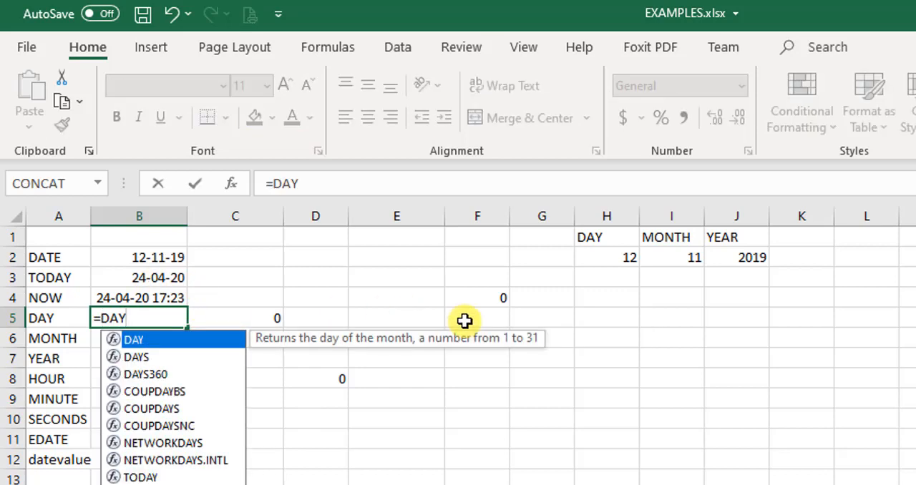
text(()
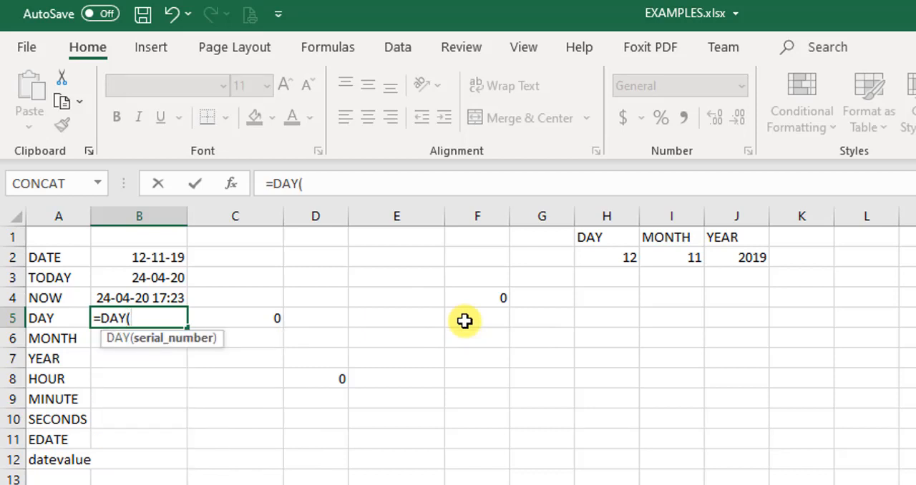
key(Up)
key(Up)
key(Up)
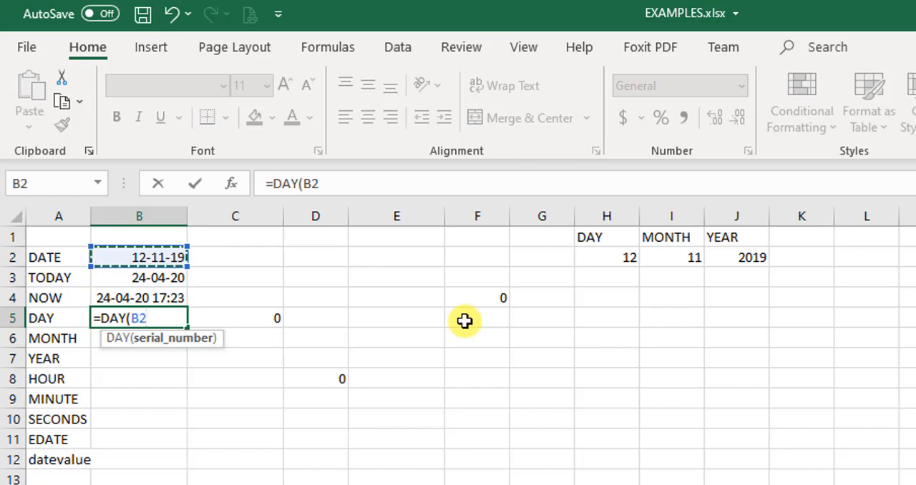
text())
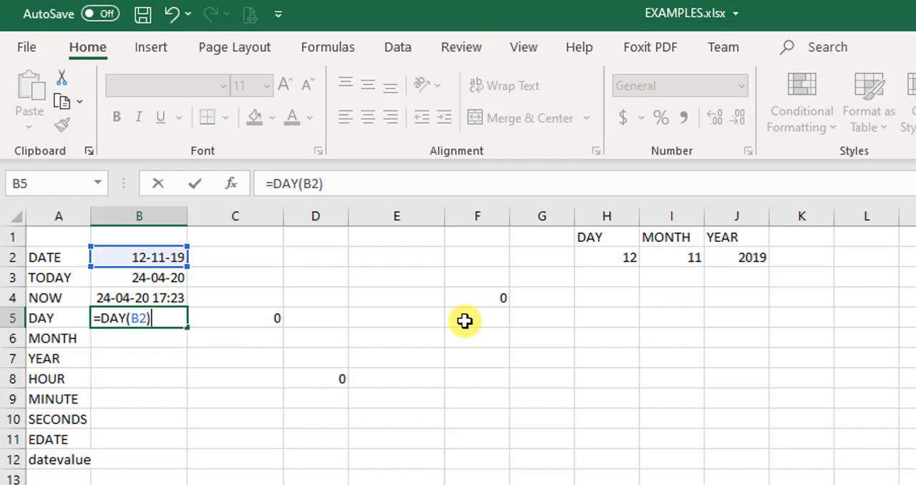
key(Return)
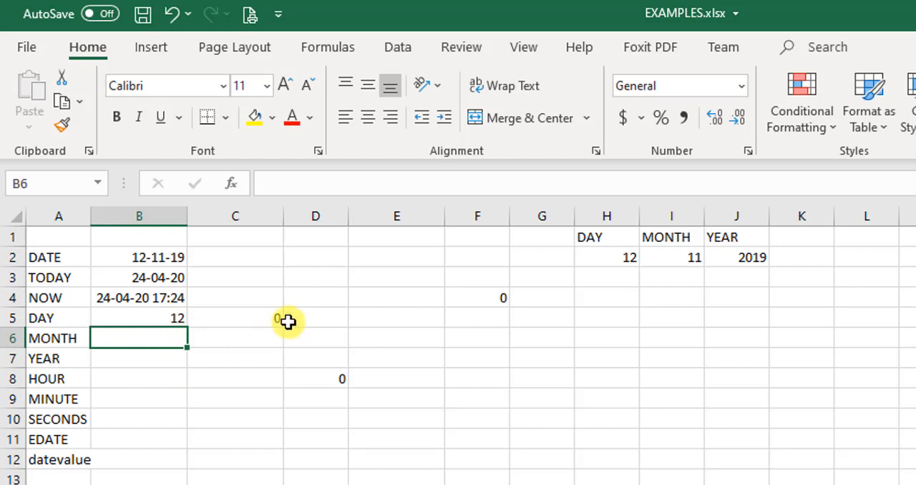
Enter the formula =MONTH(B2) in cell B6 to extract the month from the date in B2.
text(=)
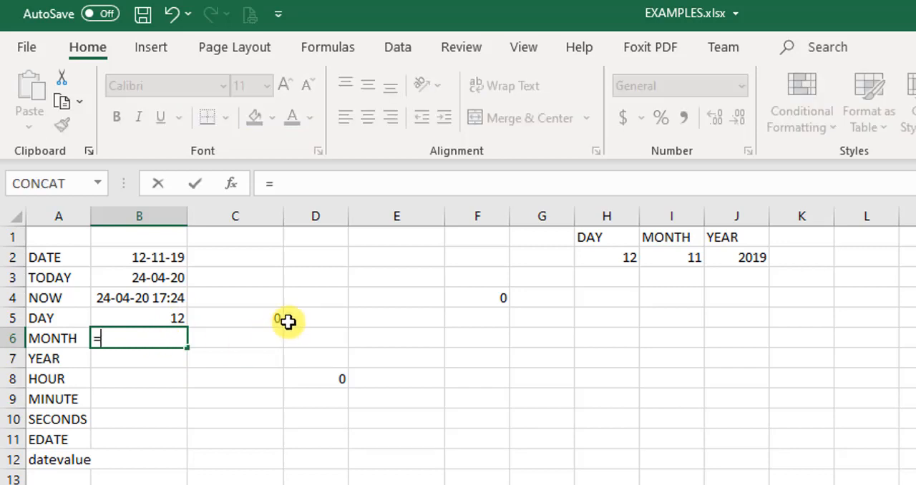
text(MONTH()
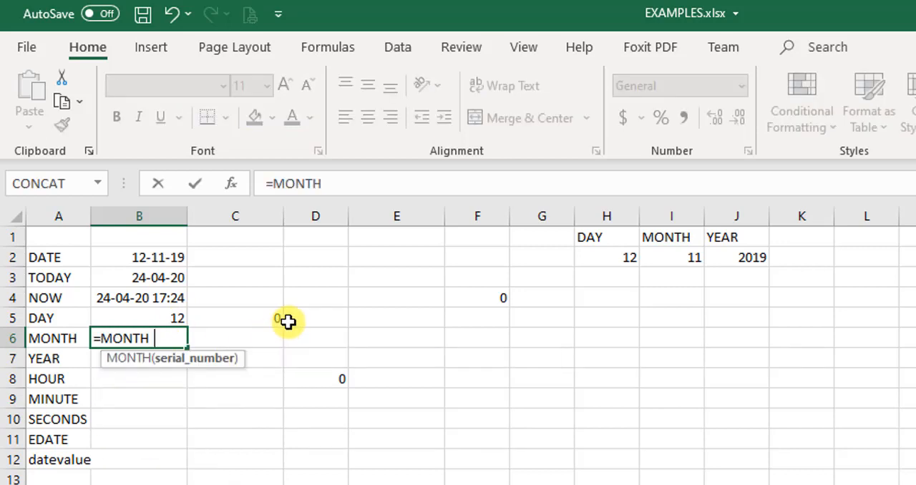
click(137, 256)
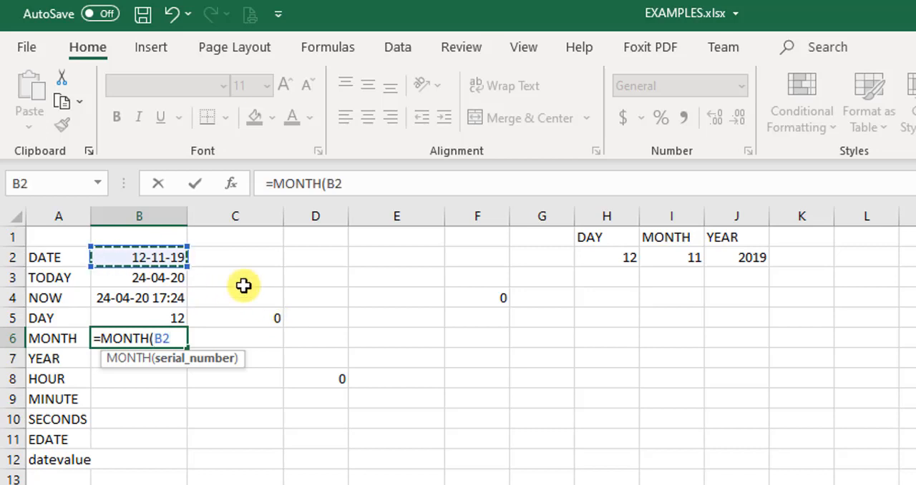
text())
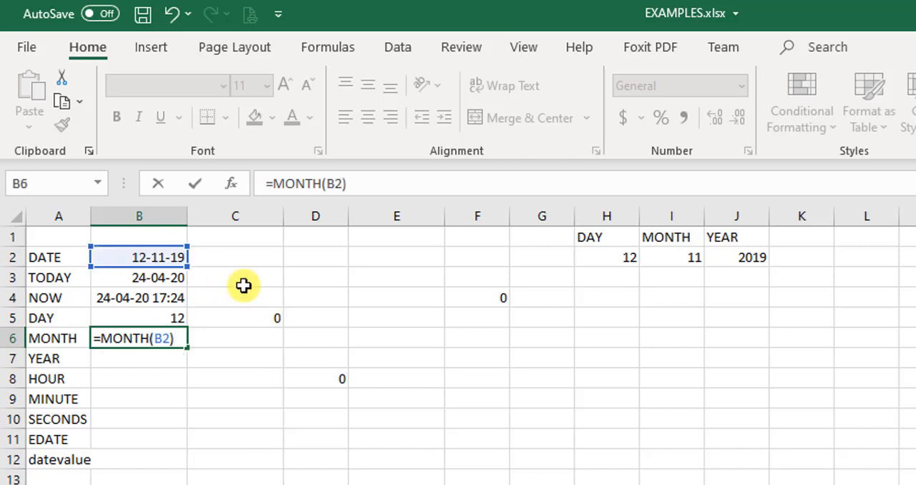
key(Return)
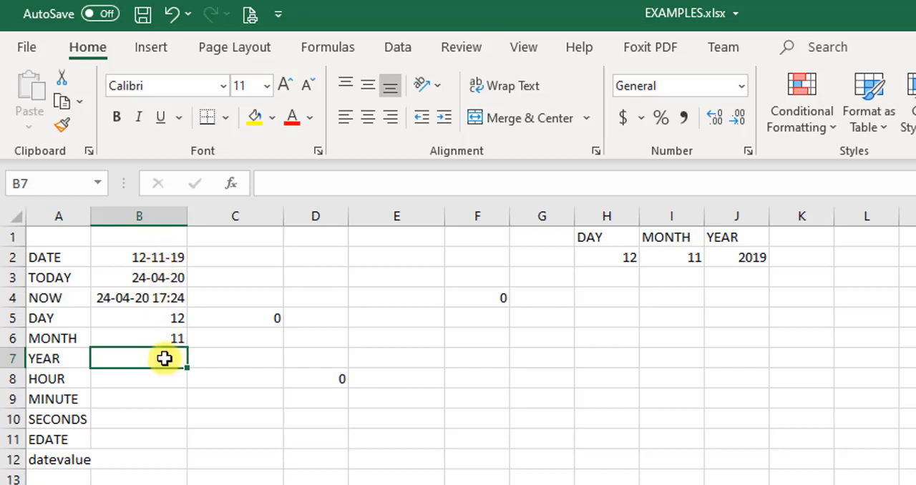
Enter the formula =YEAR(B2) in cell B7 to extract the year from the date in B2.
text(=)
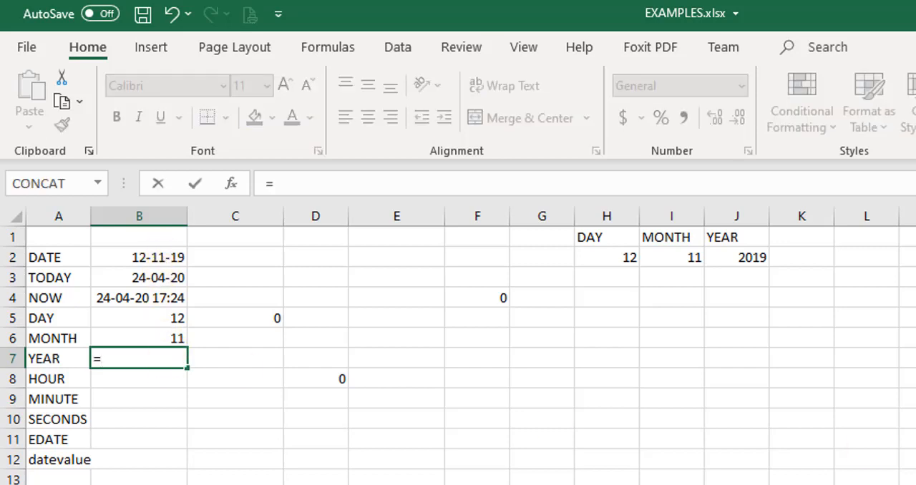
text(YEAR)
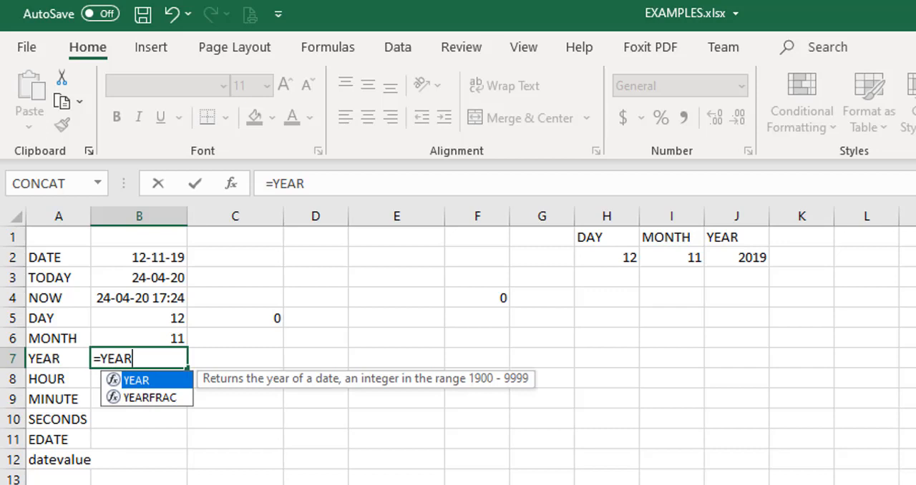
text(()
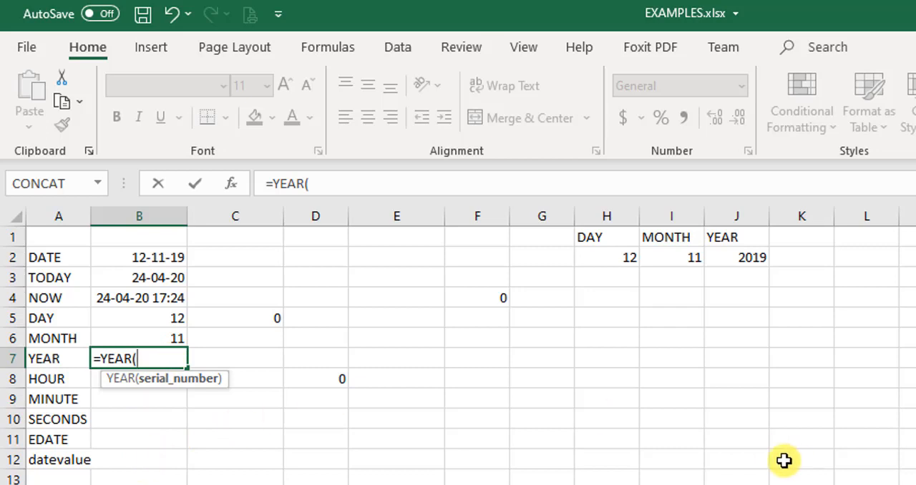
click(153, 256)
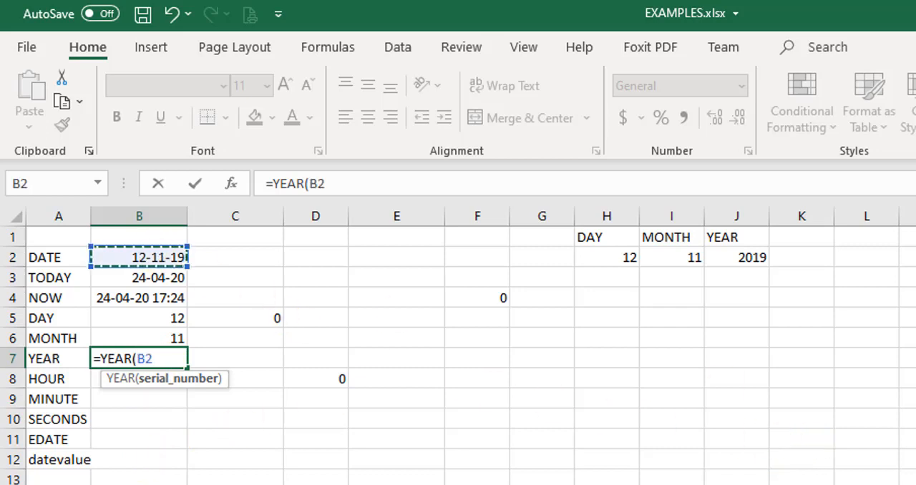
text())
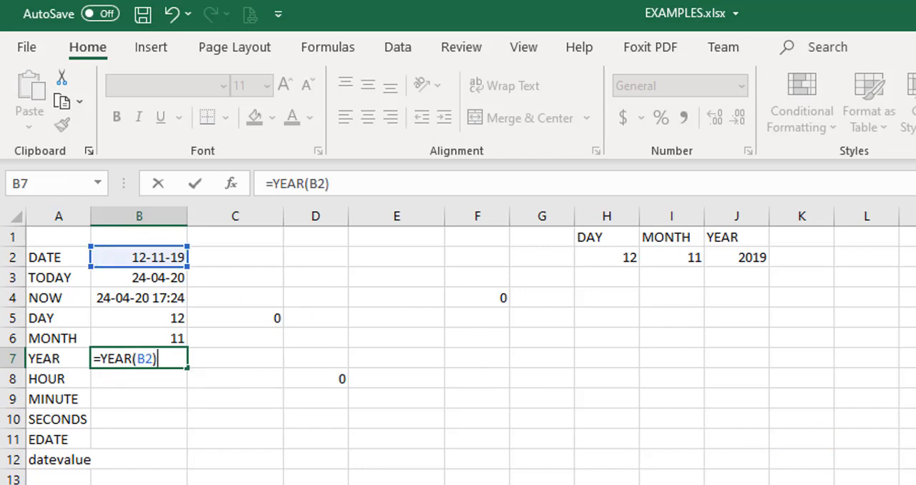
key(Return)
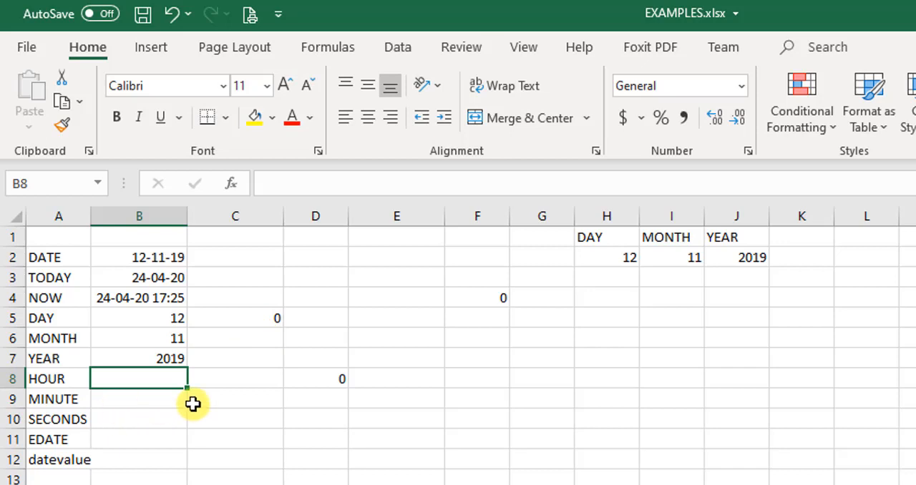
Try the formula =HOUR(B3) in cell B8, taking the hour from the TODAY value.
text(=)
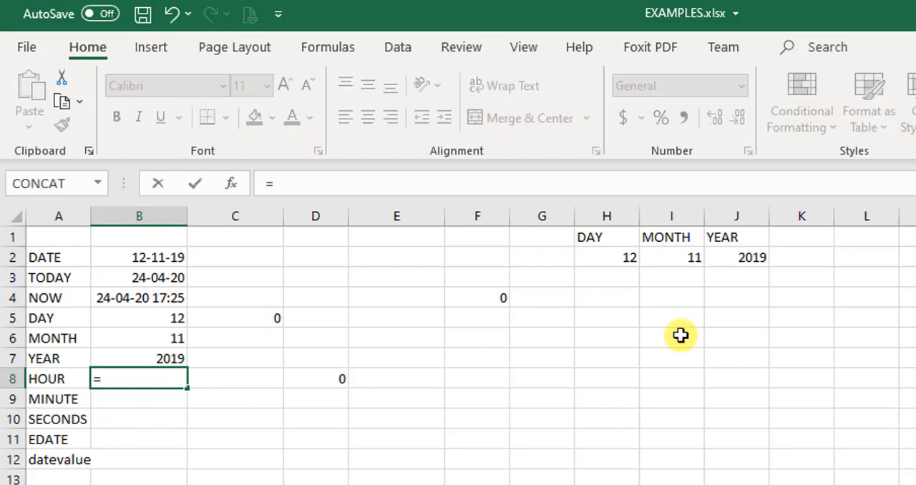
text(HOUR)
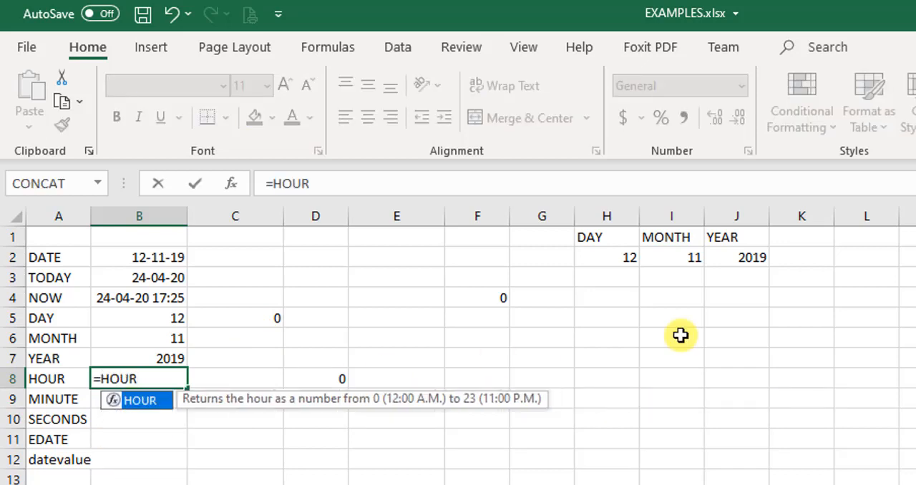
text(()
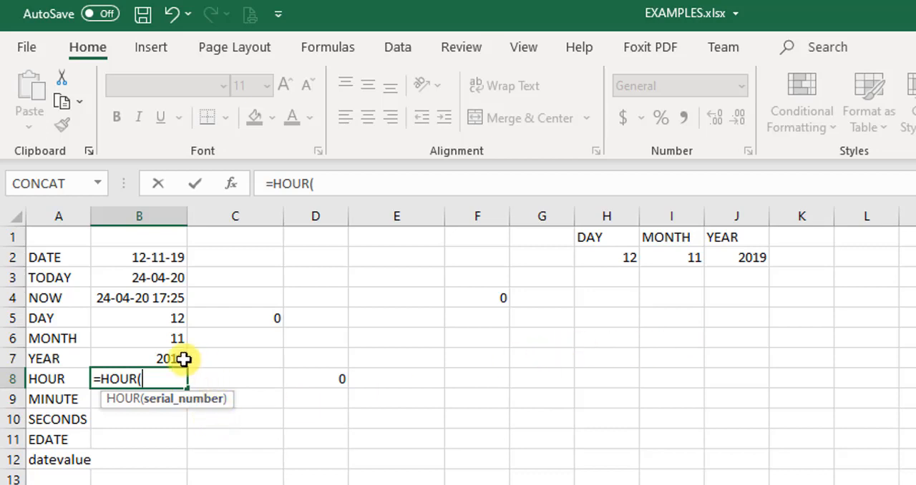
click(175, 281)
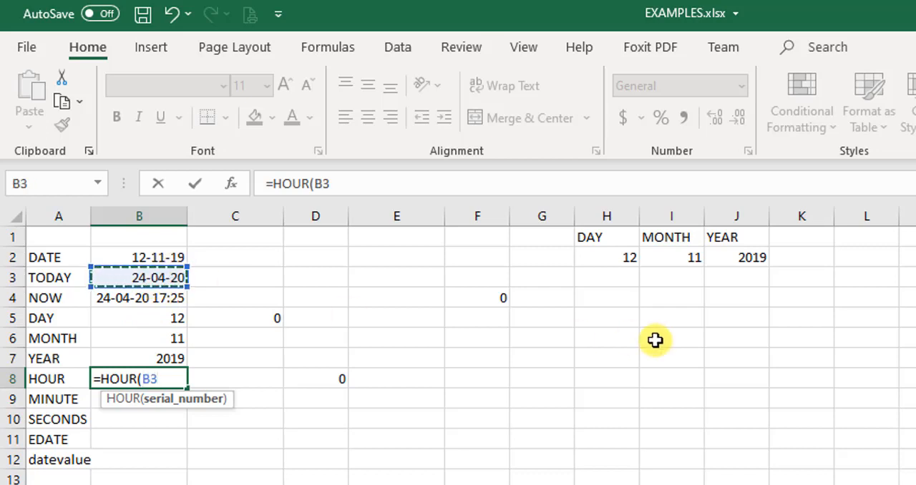
text())
key(Return)
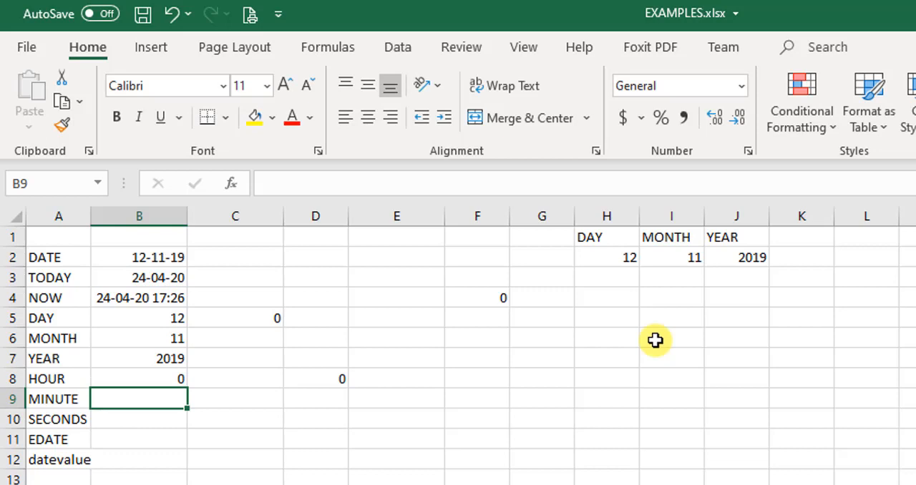
Replace the formula in B8 with =HOUR(B4) to extract the hour from the NOW value.
click(168, 381)
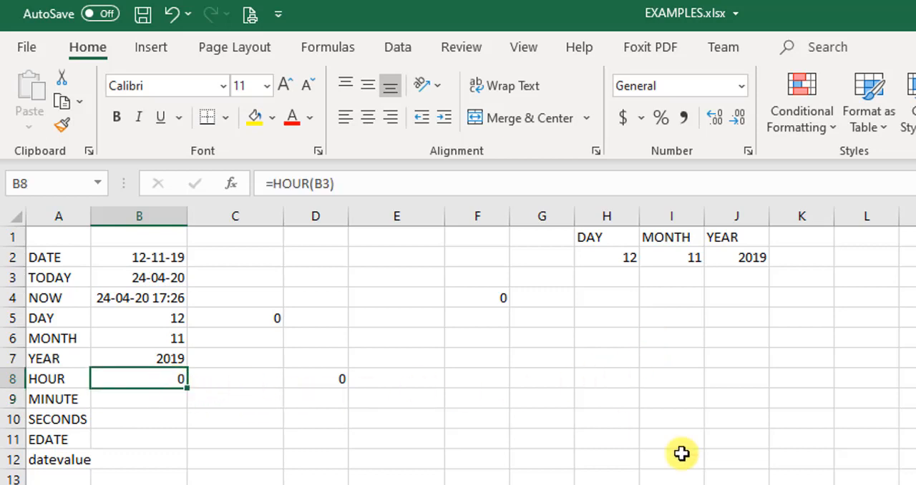
key(F2)
key(BackSpace)
key(BackSpace)
key(BackSpace)
key(BackSpace)
key(BackSpace)
key(BackSpace)
key(BackSpace)
key(BackSpace)
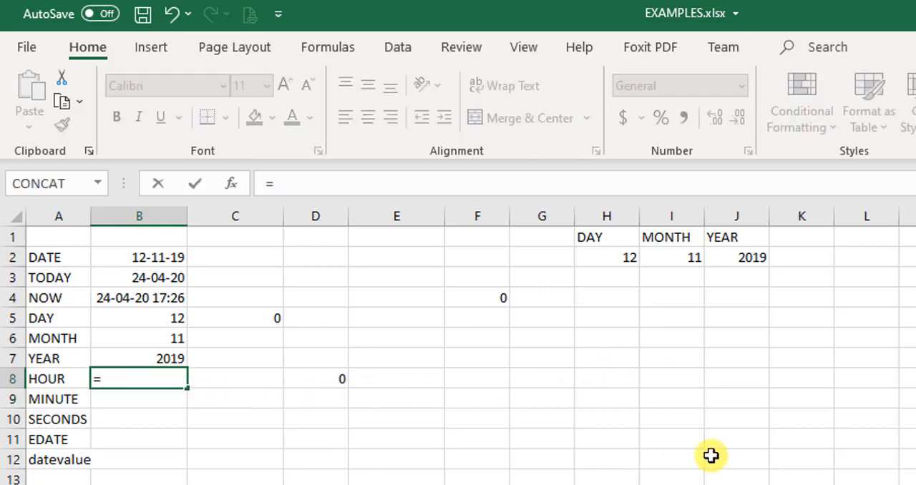
text(HOUR)
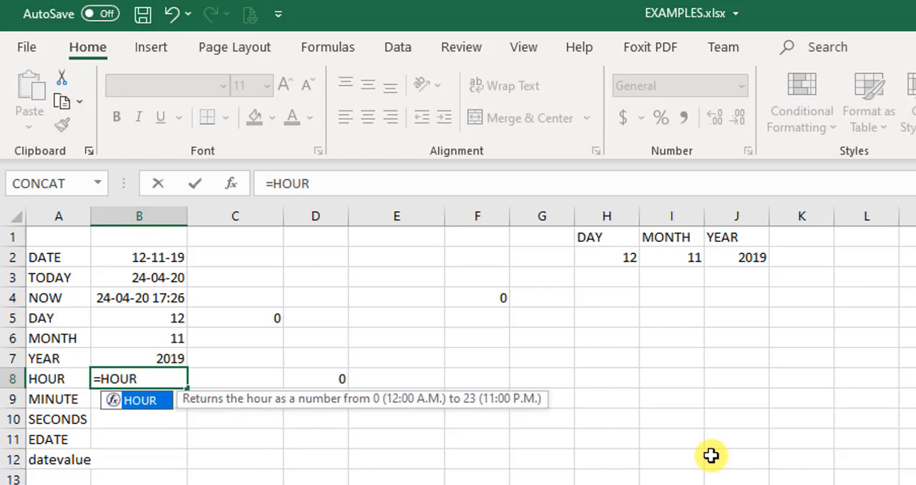
text(()
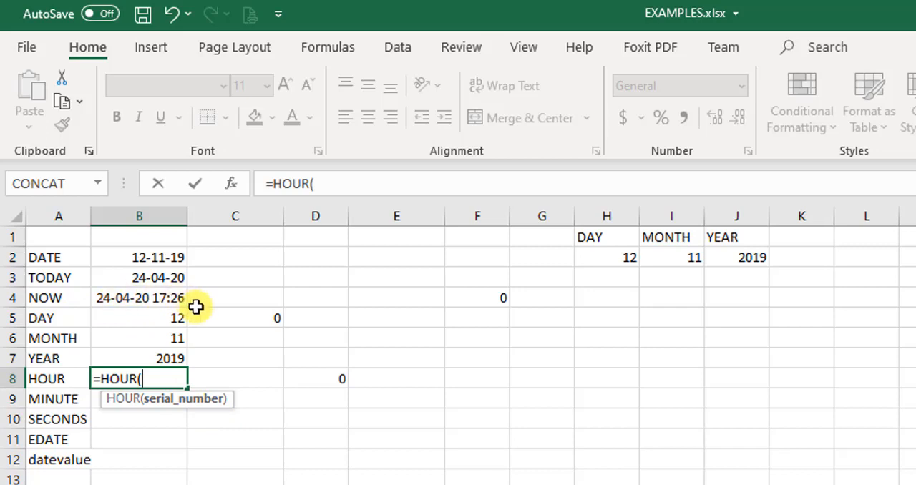
click(127, 294)
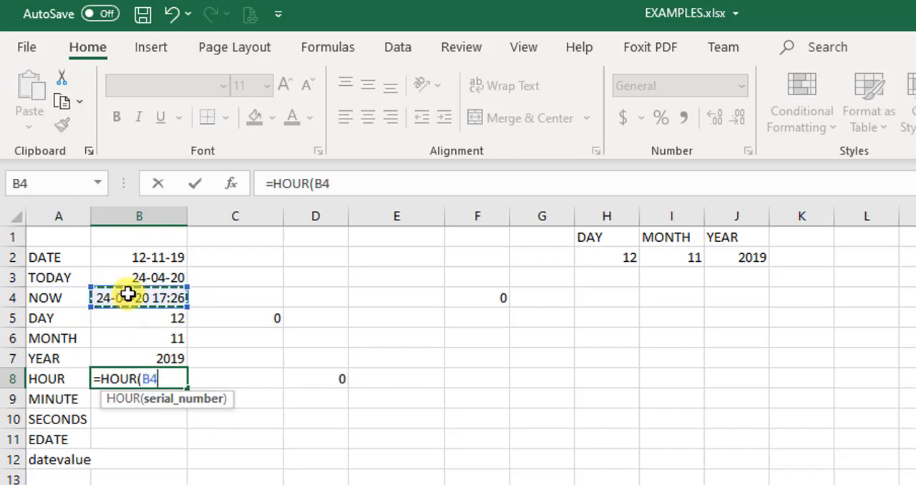
text())
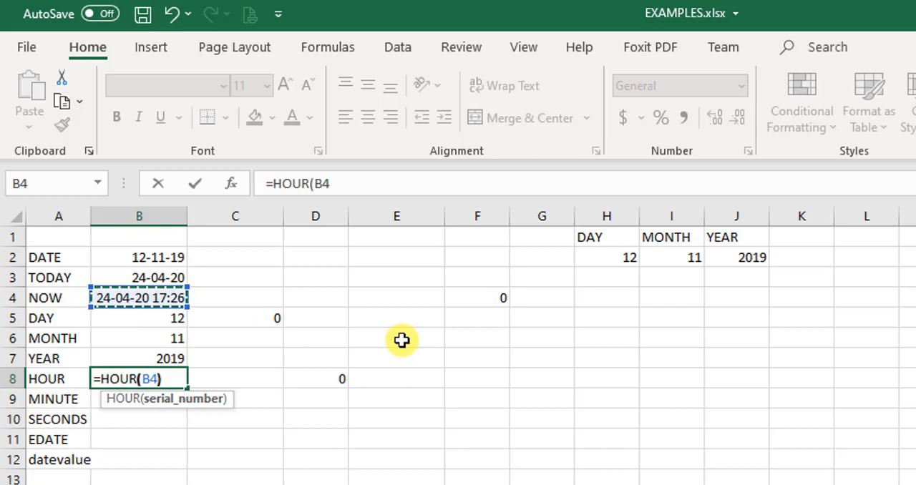
key(Return)
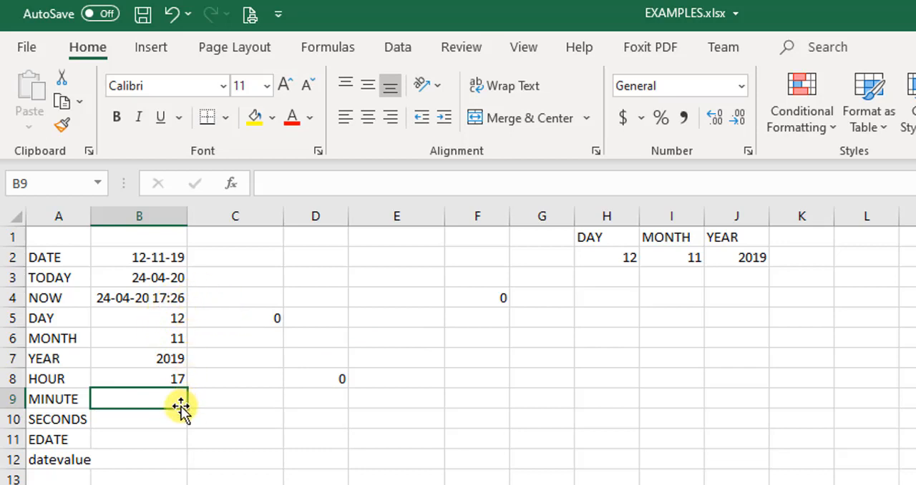
Enter the formula =MINUTE(B4) in cell B9 to extract the minute from the NOW value.
text(=MINUTE)
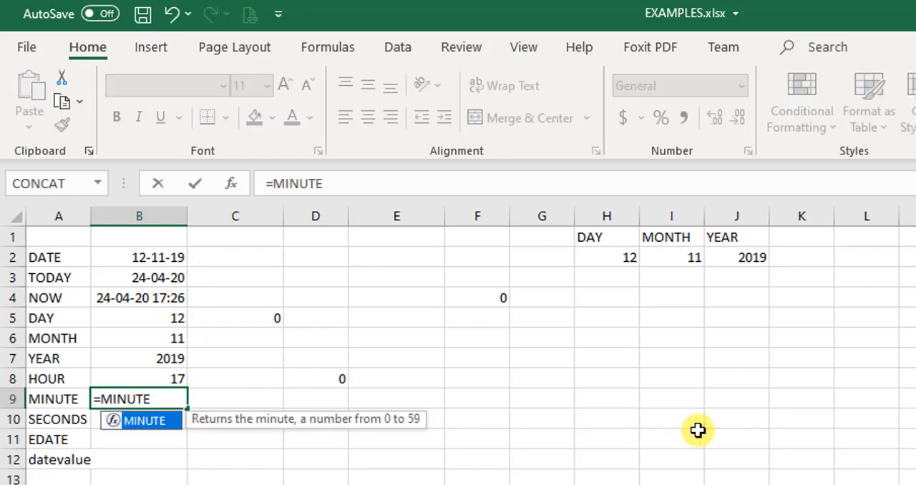
text(()
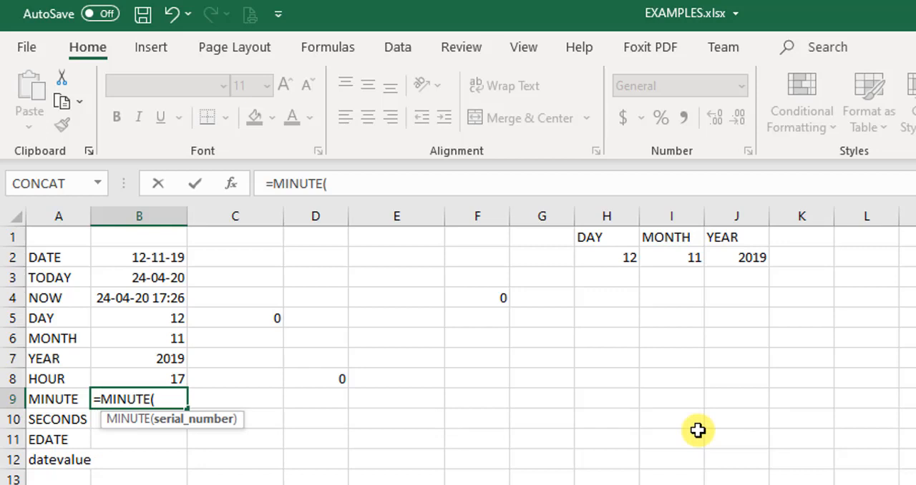
click(124, 301)
text())
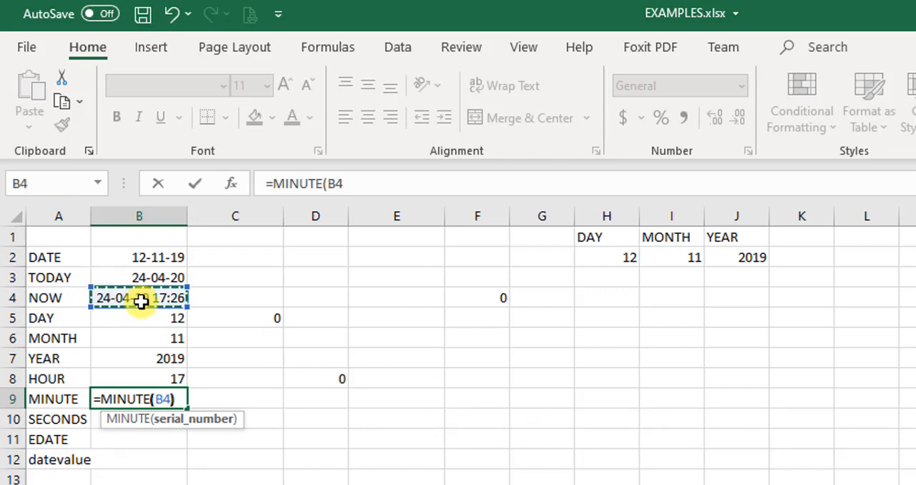
key(Return)
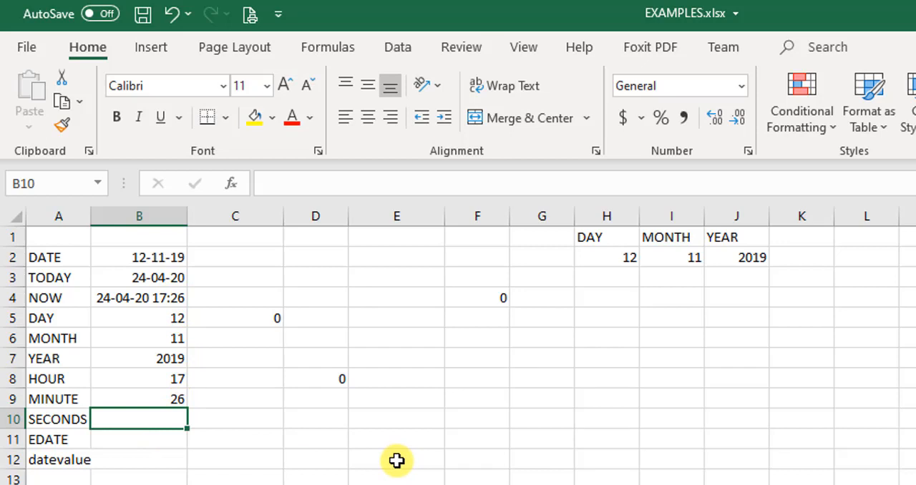
Enter the formula =SECOND(B4) in cell B10 to extract the seconds from the NOW value.
text(=SECOND()
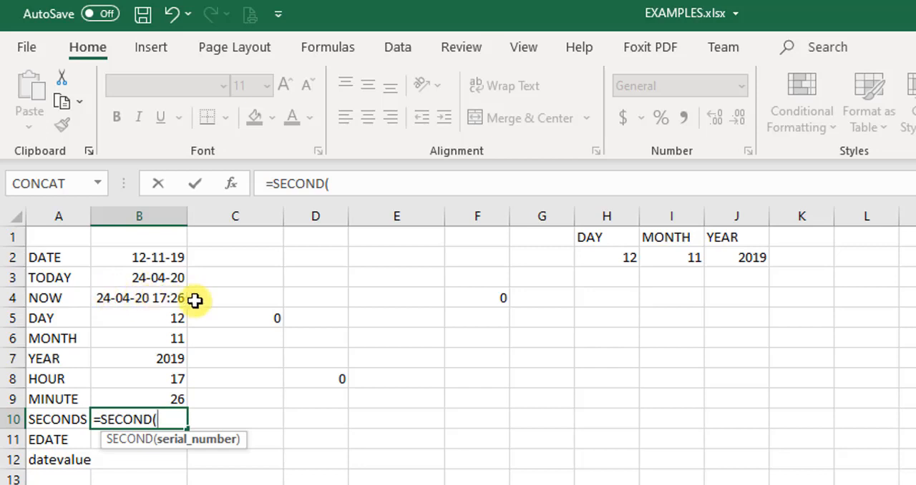
click(166, 297)
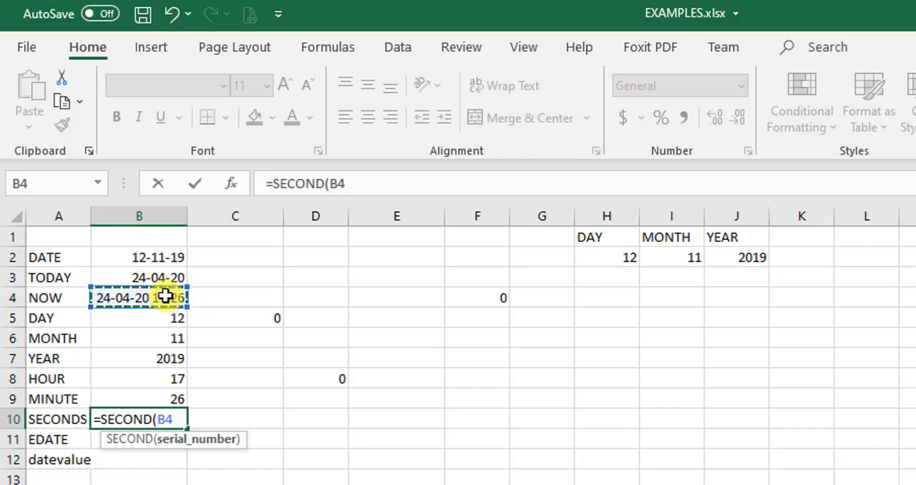
text())
key(Return)
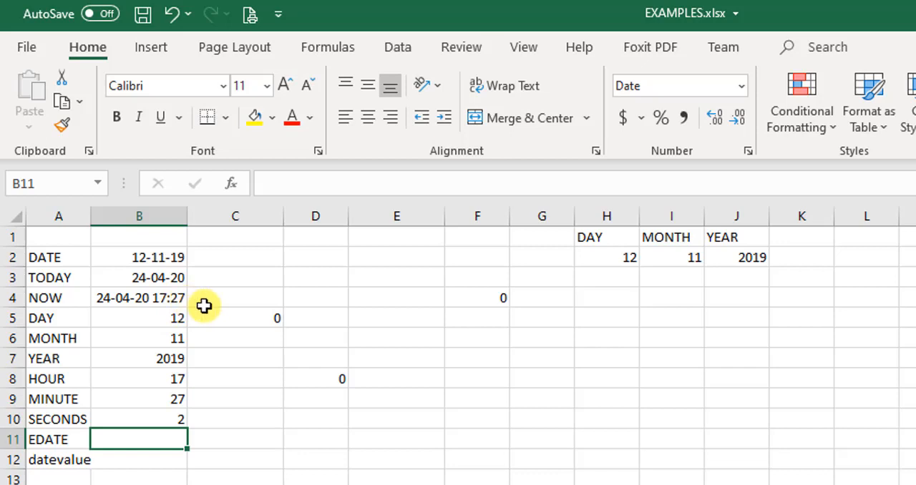
Compare the SECOND formula in B10 with its NOW source in B4, and check the TODAY formula in B3.
click(158, 420)
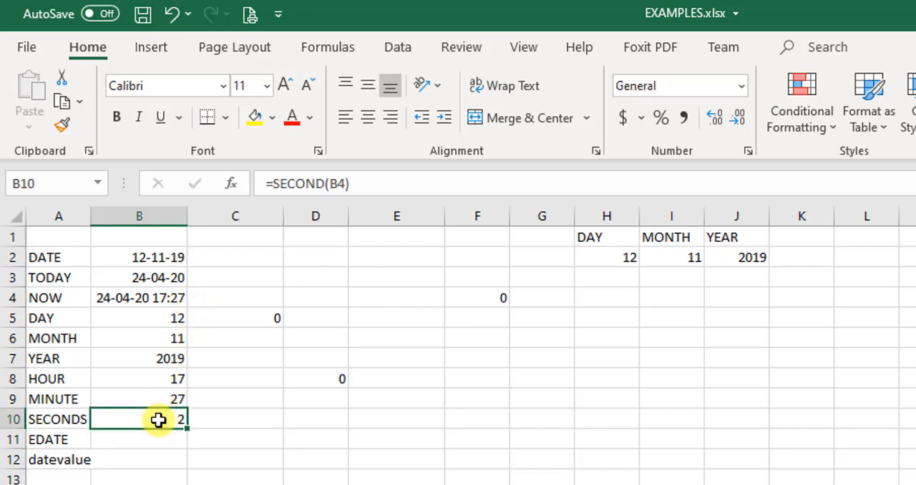
click(161, 300)
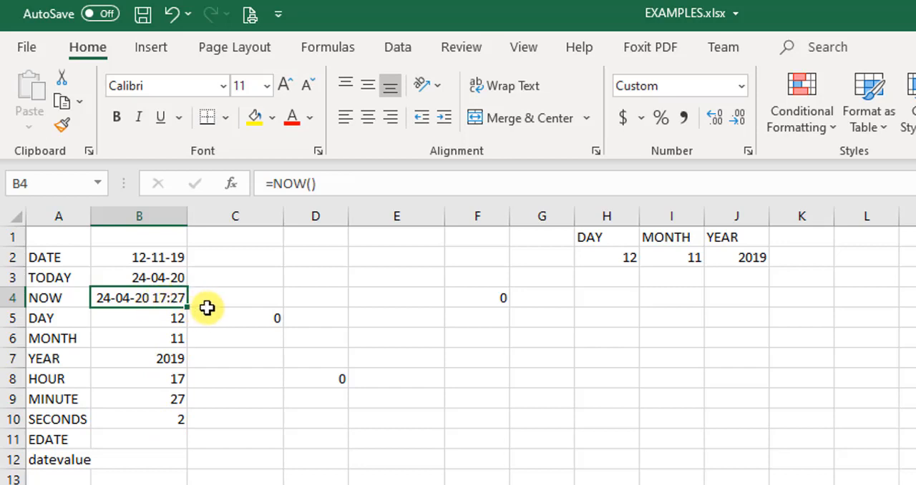
click(164, 418)
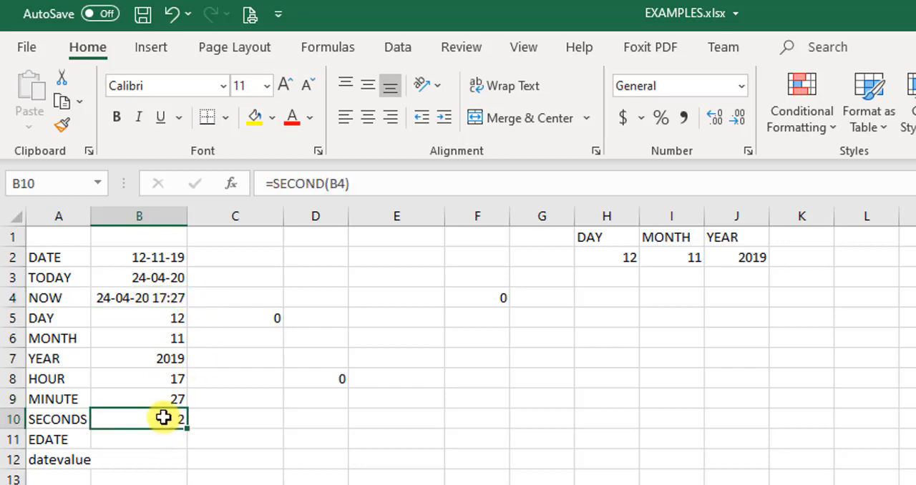
click(151, 440)
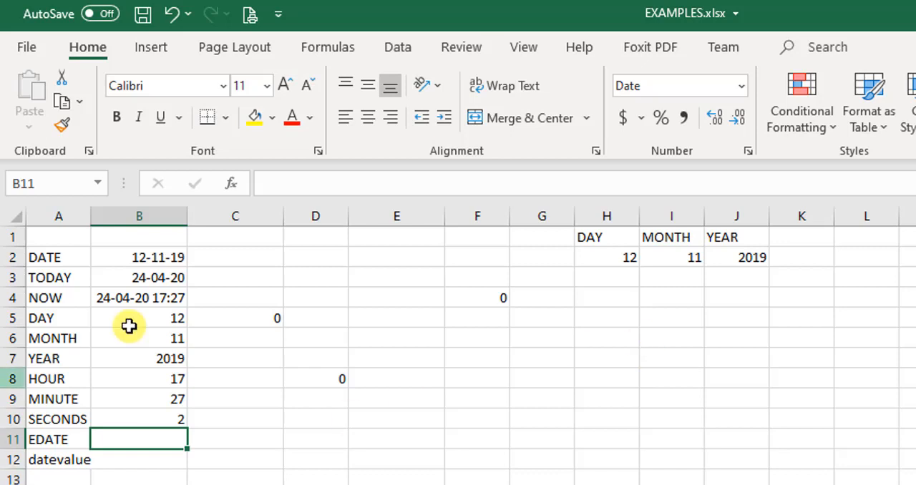
click(177, 279)
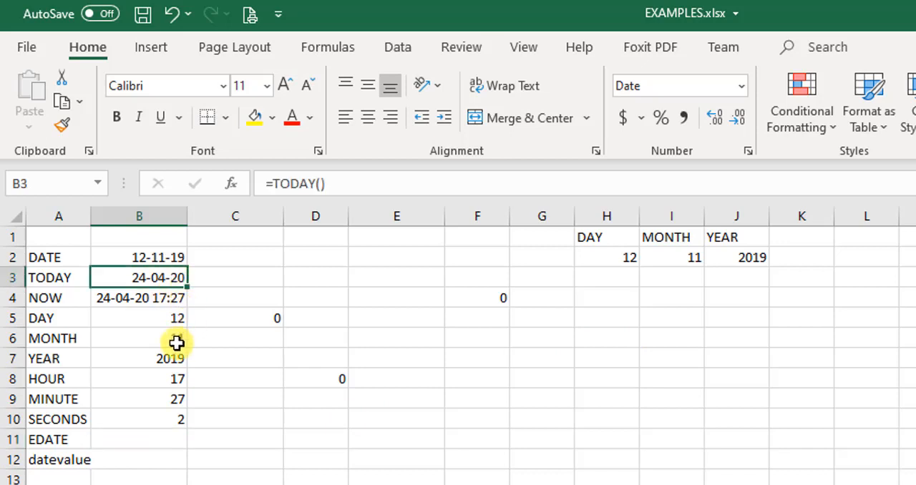
Enter the formula =EDATE(B3,8) in cell B11 to get the date eight months after TODAY.
click(174, 440)
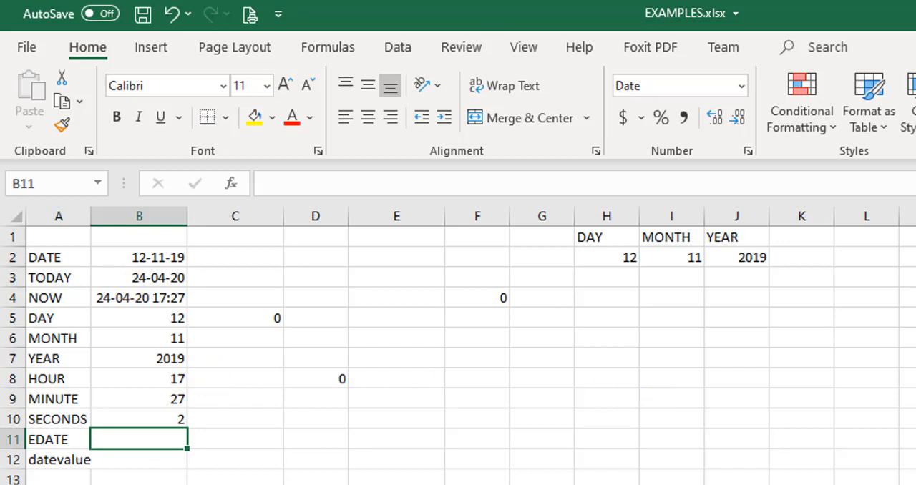
text(=)
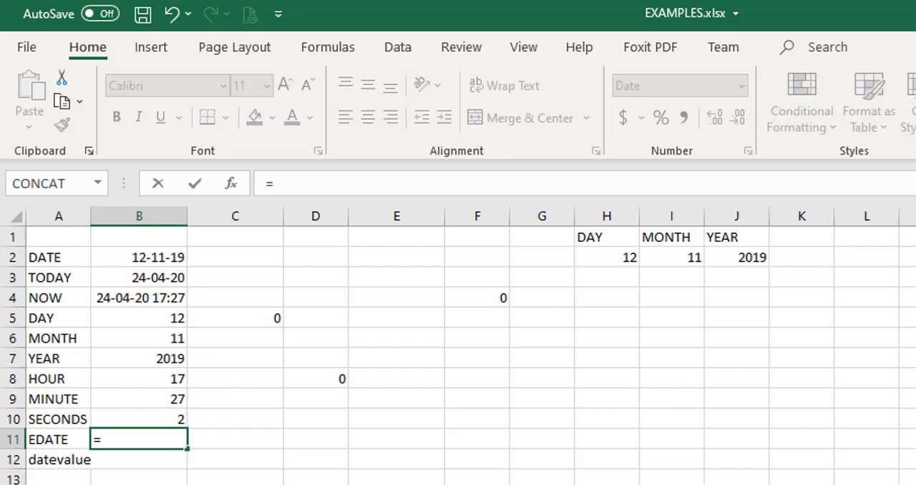
text(ED)
key(Tab)
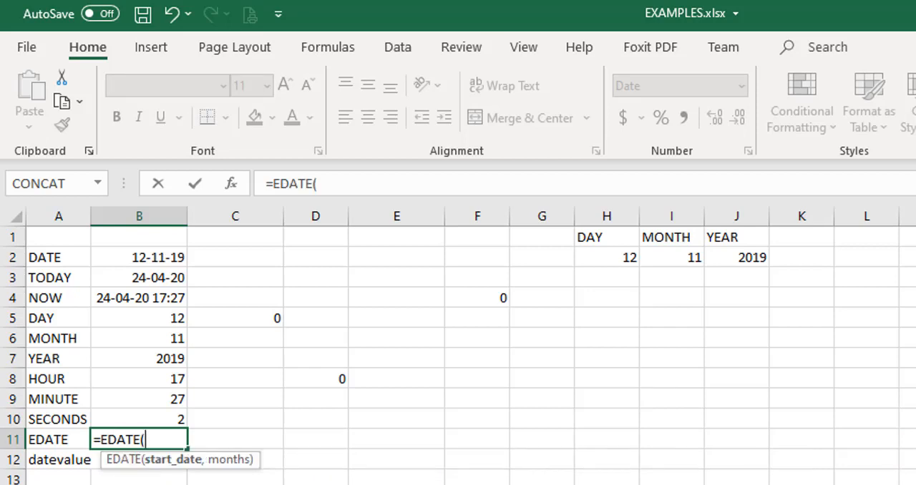
click(170, 282)
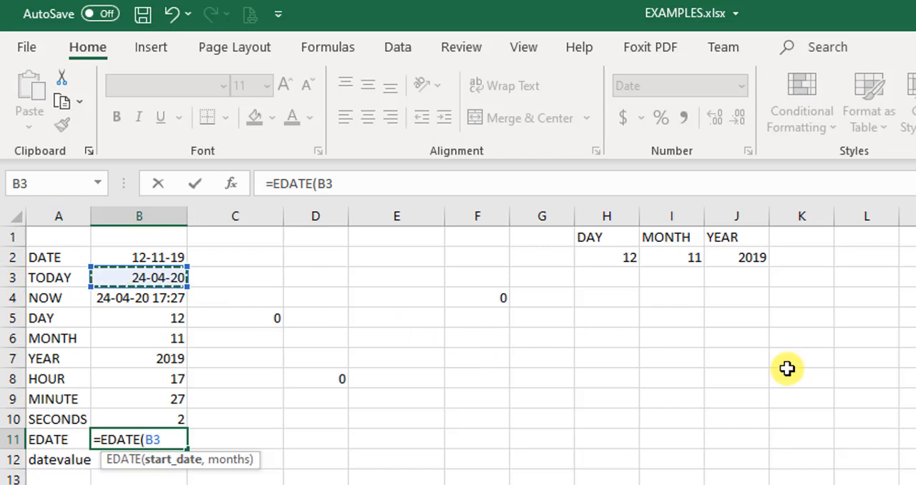
text(,8)
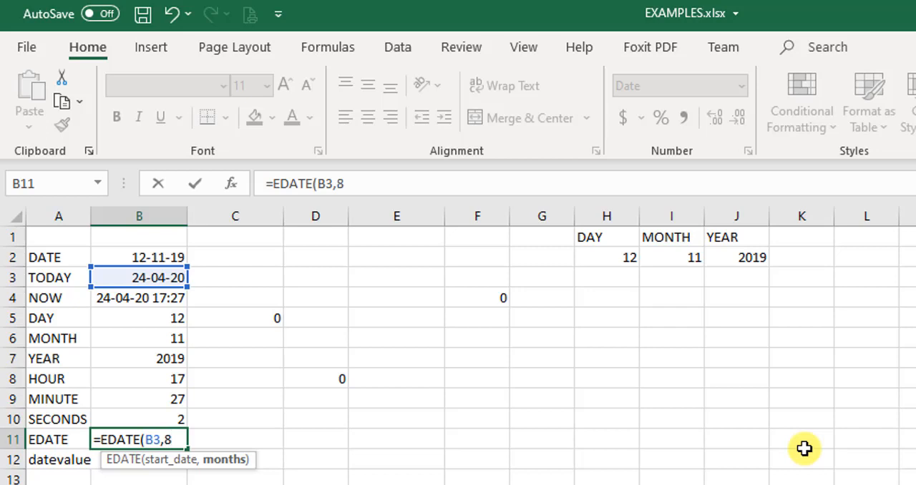
text())
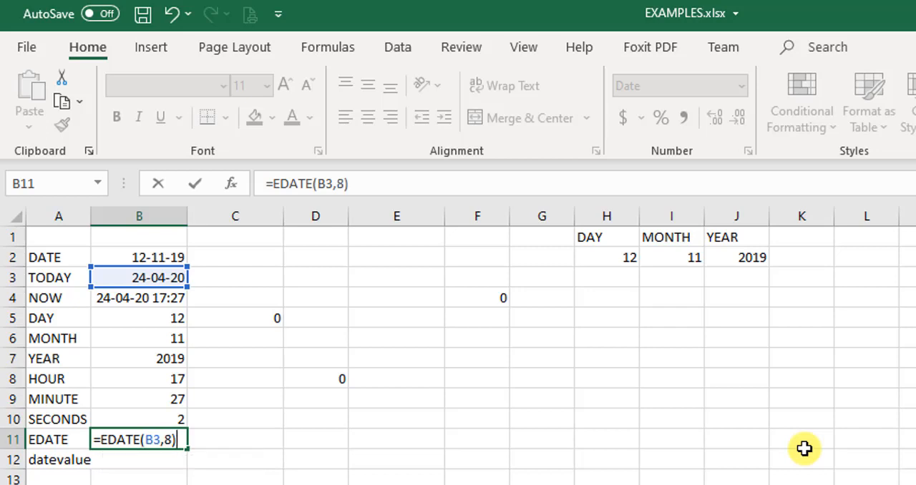
key(Return)
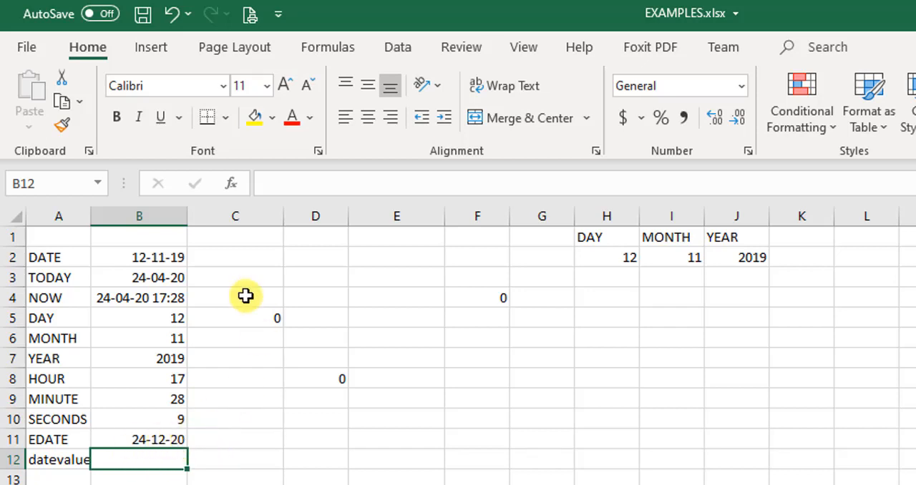
Change the months argument of the EDATE formula in B11 to 9.
click(148, 441)
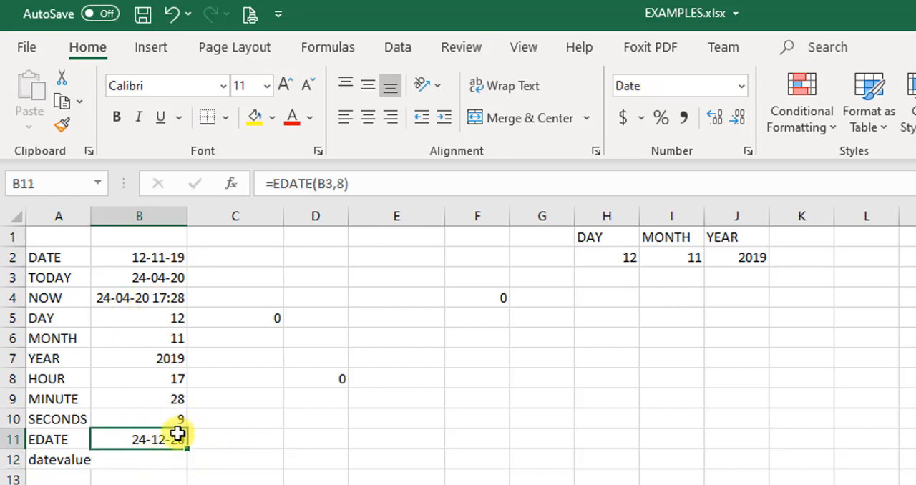
double_click(178, 434)
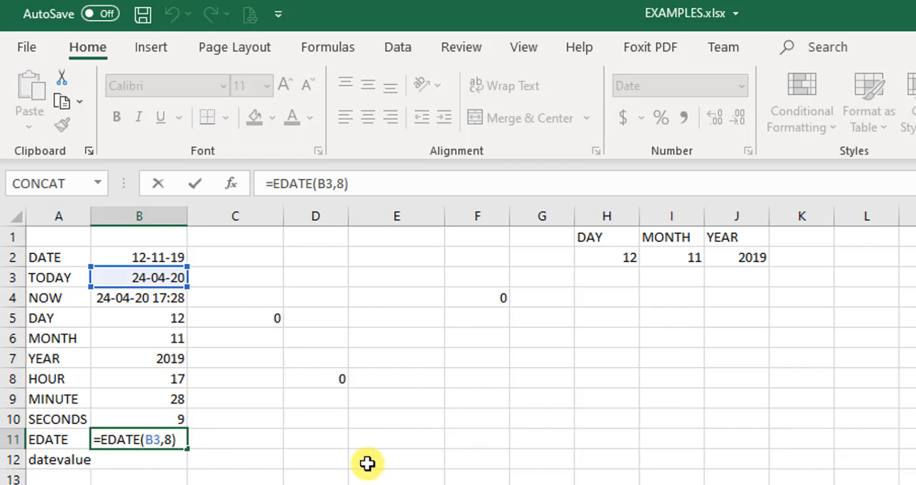
key(Delete)
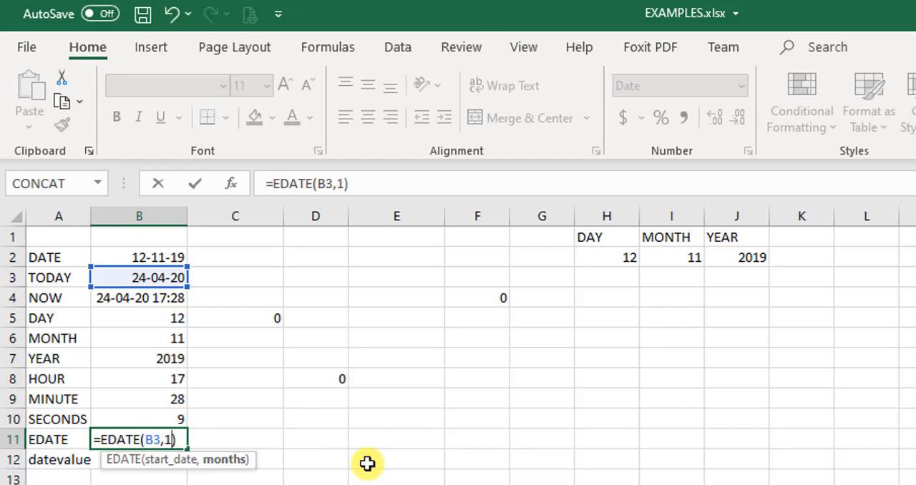
text(9)
key(Return)
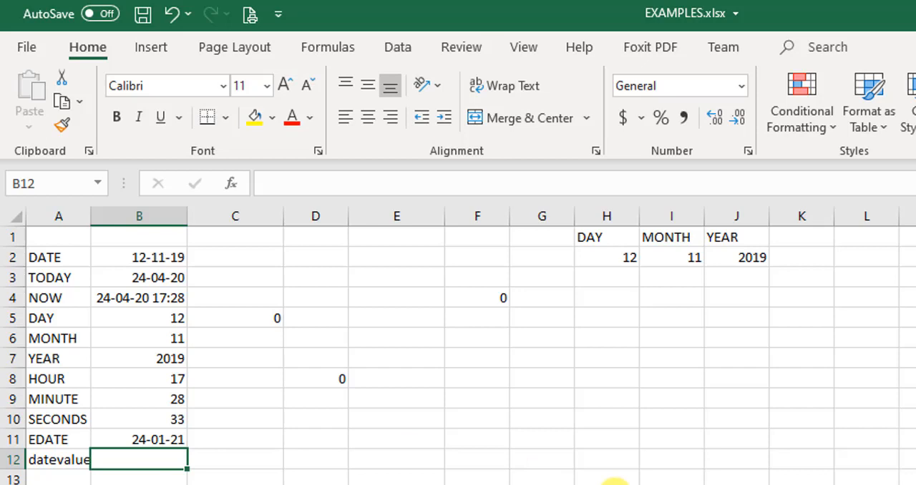
text(=)
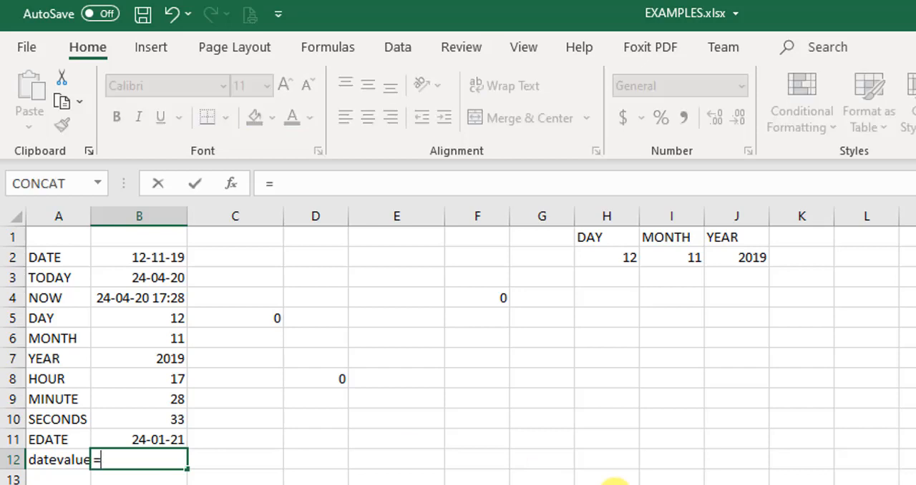
text(DATE)
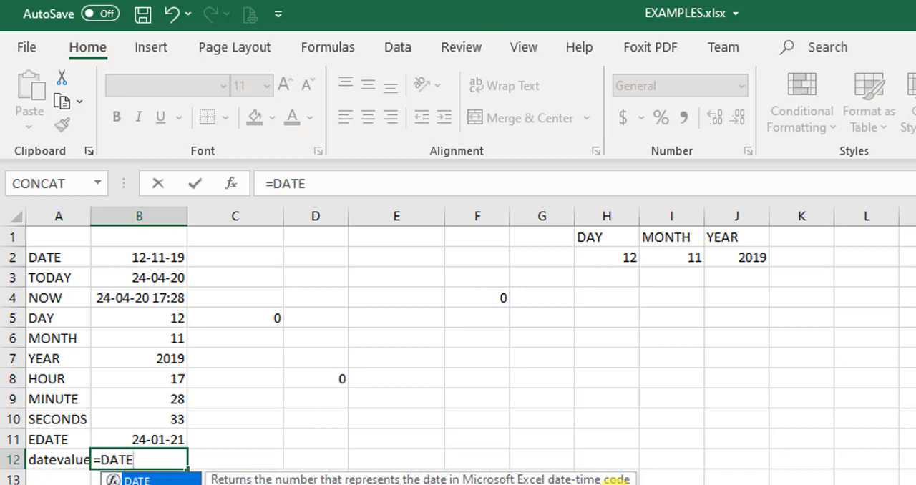
key(Left)
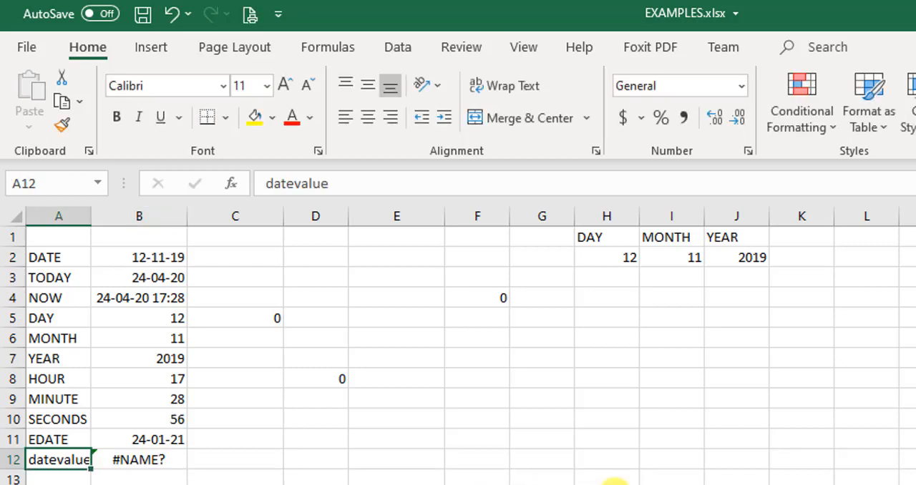
Enter the formula =DATEVALUE("24/04/2020") in cell B12 beside the datevalue label.
key(Right)
text(=DATE)
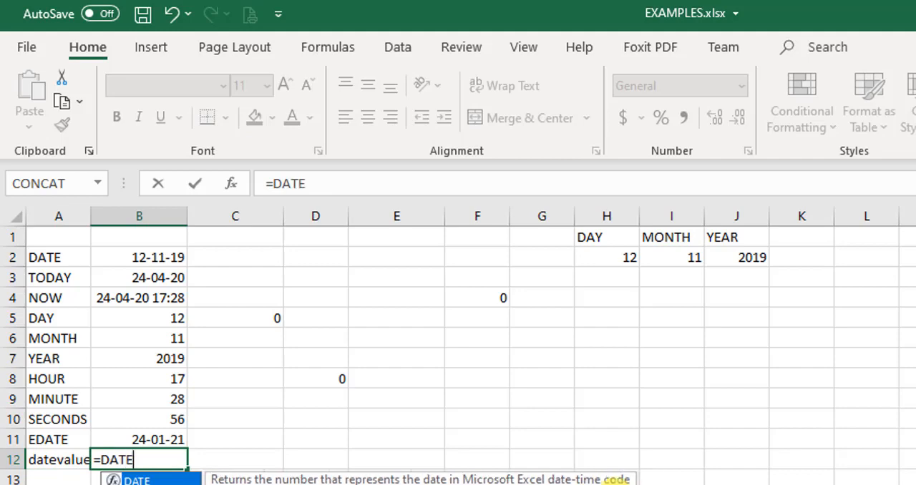
text(VALUE()
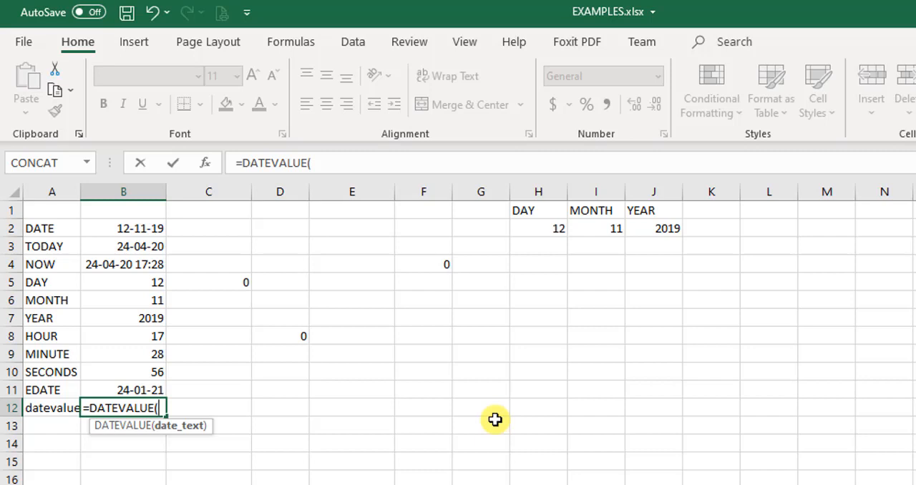
text("24/04/)
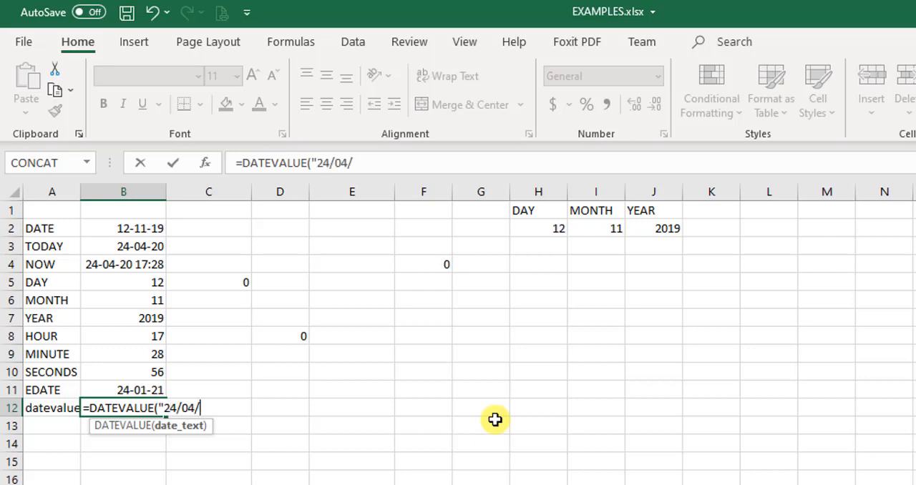
text(2020"))
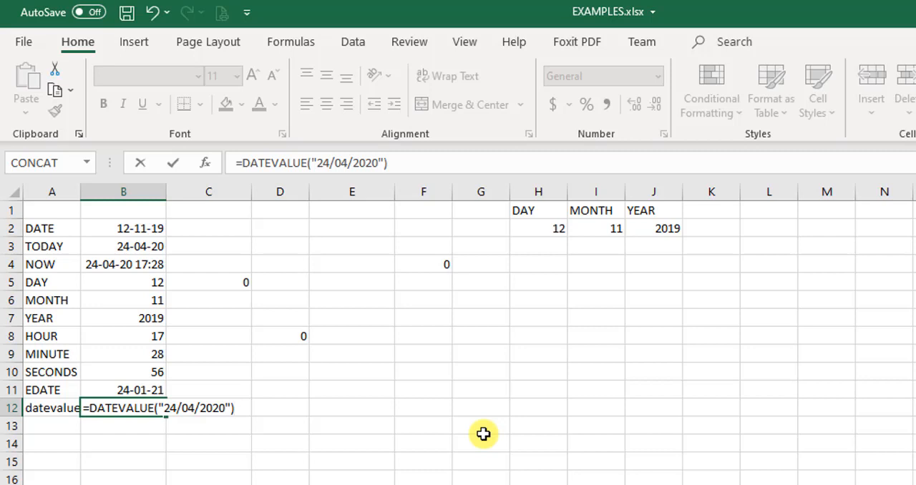
key(Return)
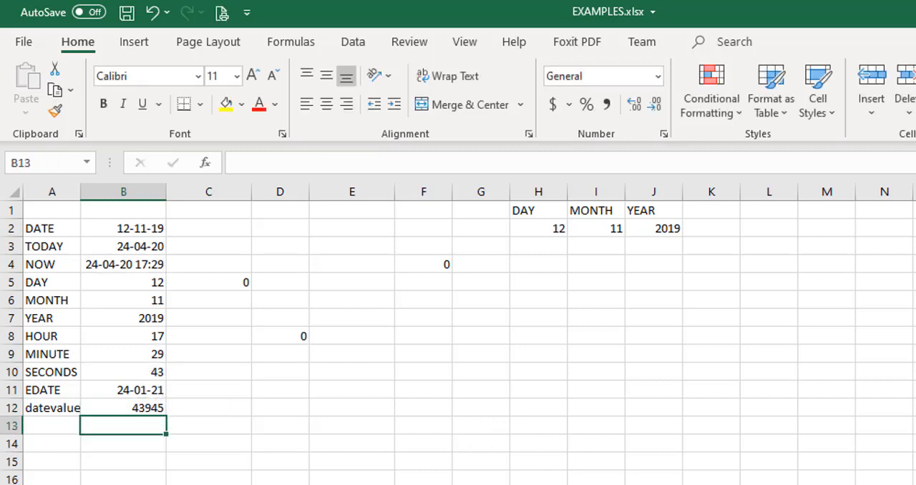
Format the DATEVALUE result in cell B12 as Short Date.
click(159, 409)
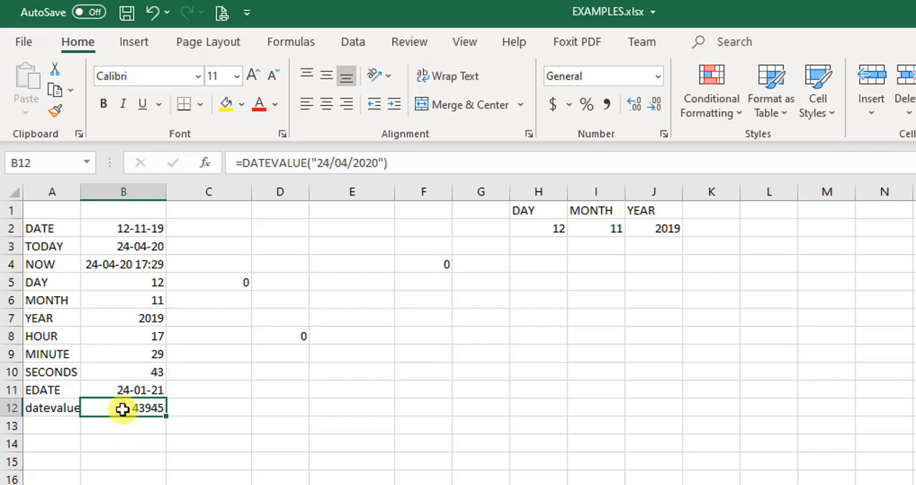
click(105, 426)
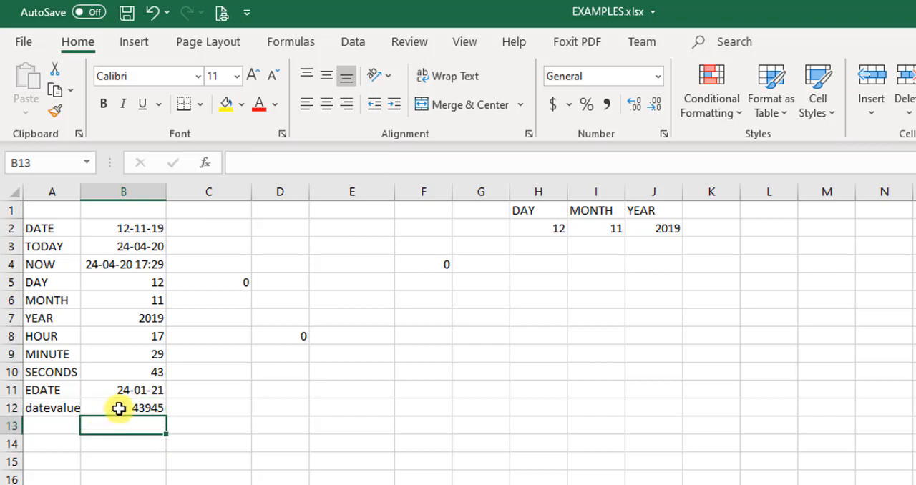
click(119, 409)
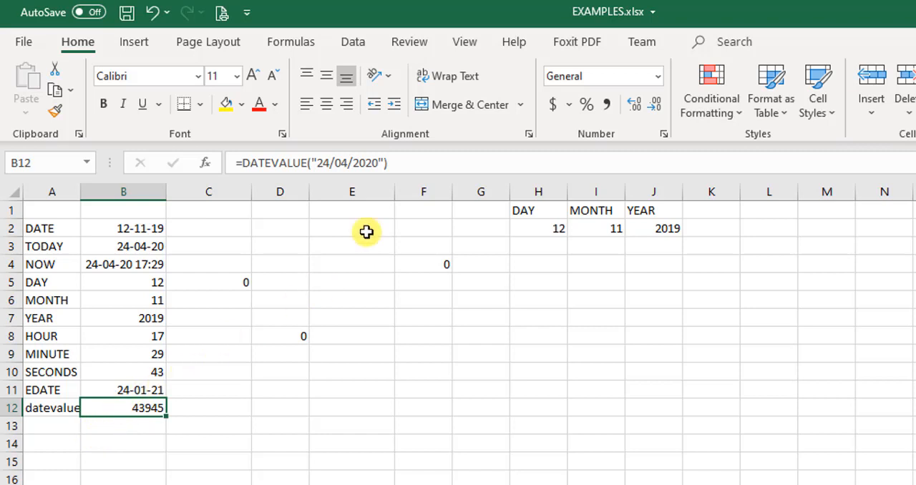
click(658, 78)
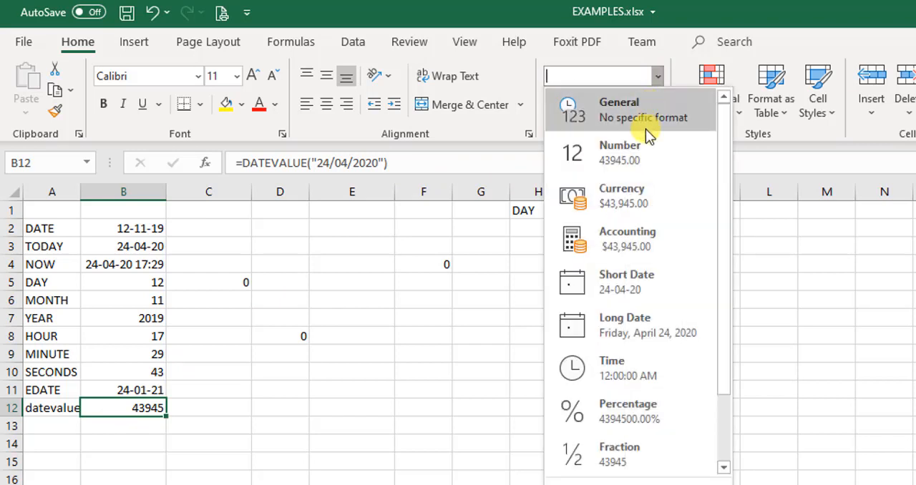
click(634, 284)
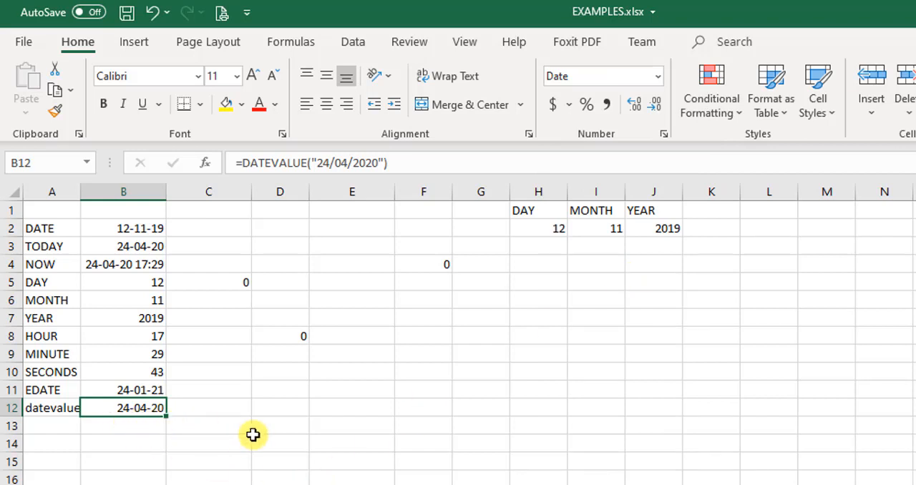
Switch the number format of B12 to General and back to Short Date.
click(658, 76)
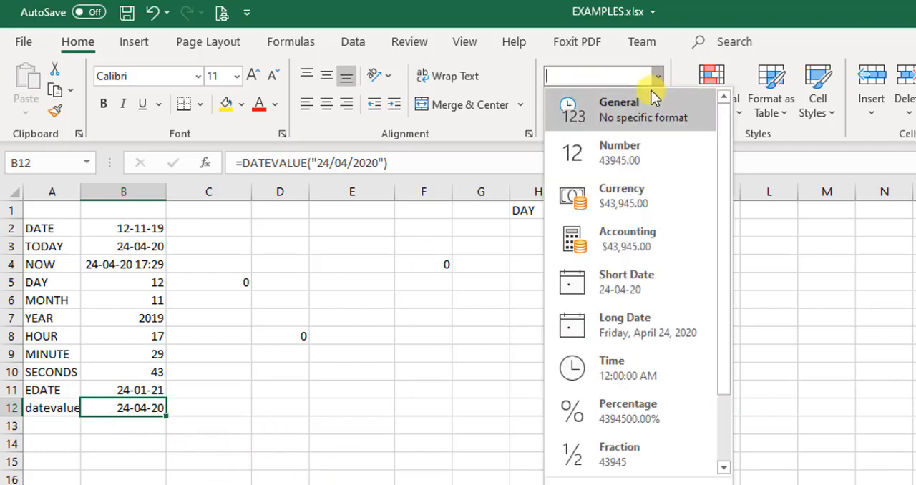
click(639, 107)
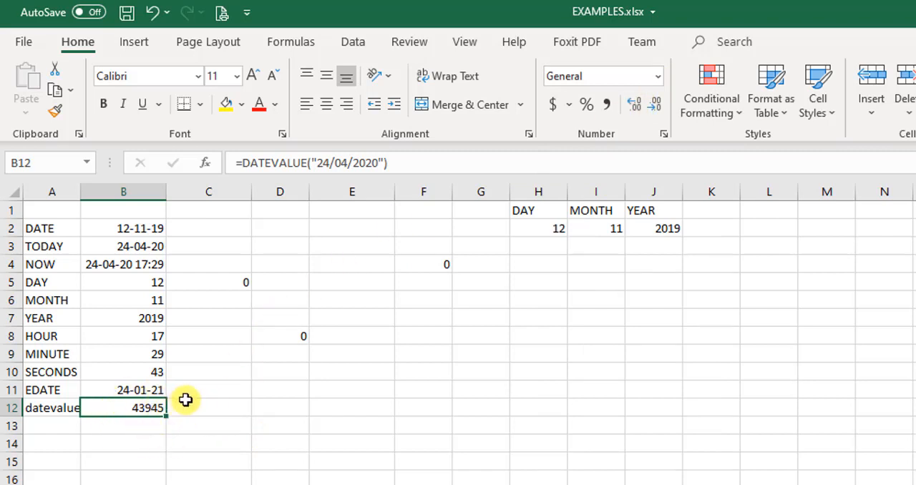
click(658, 76)
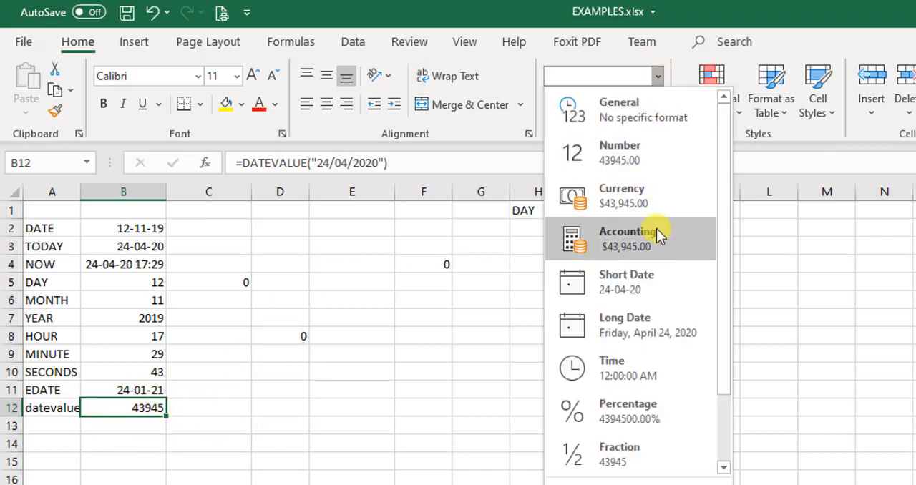
click(644, 276)
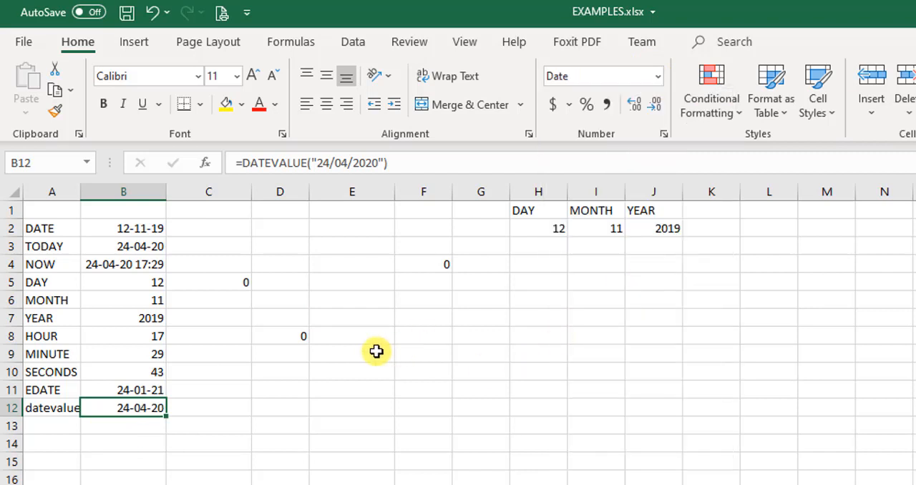